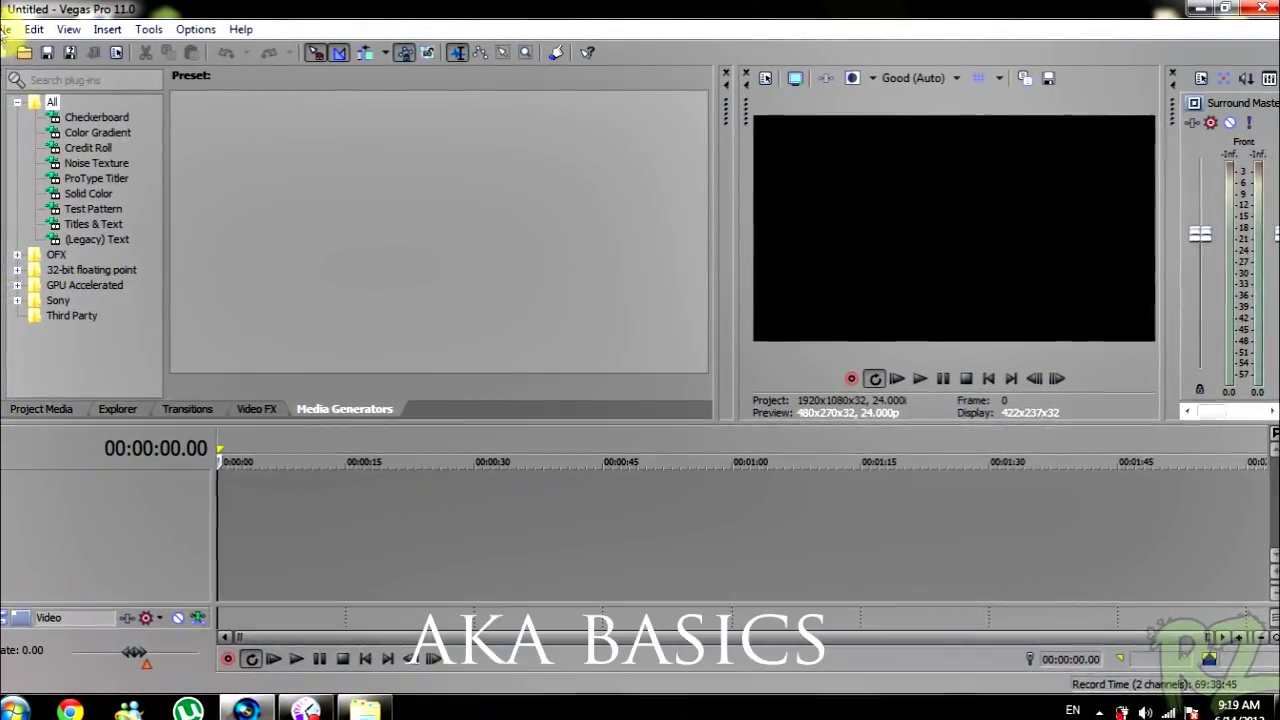
Create a new 1920×1080, 24 fps project and save these settings as the default.
left_click(6, 29)
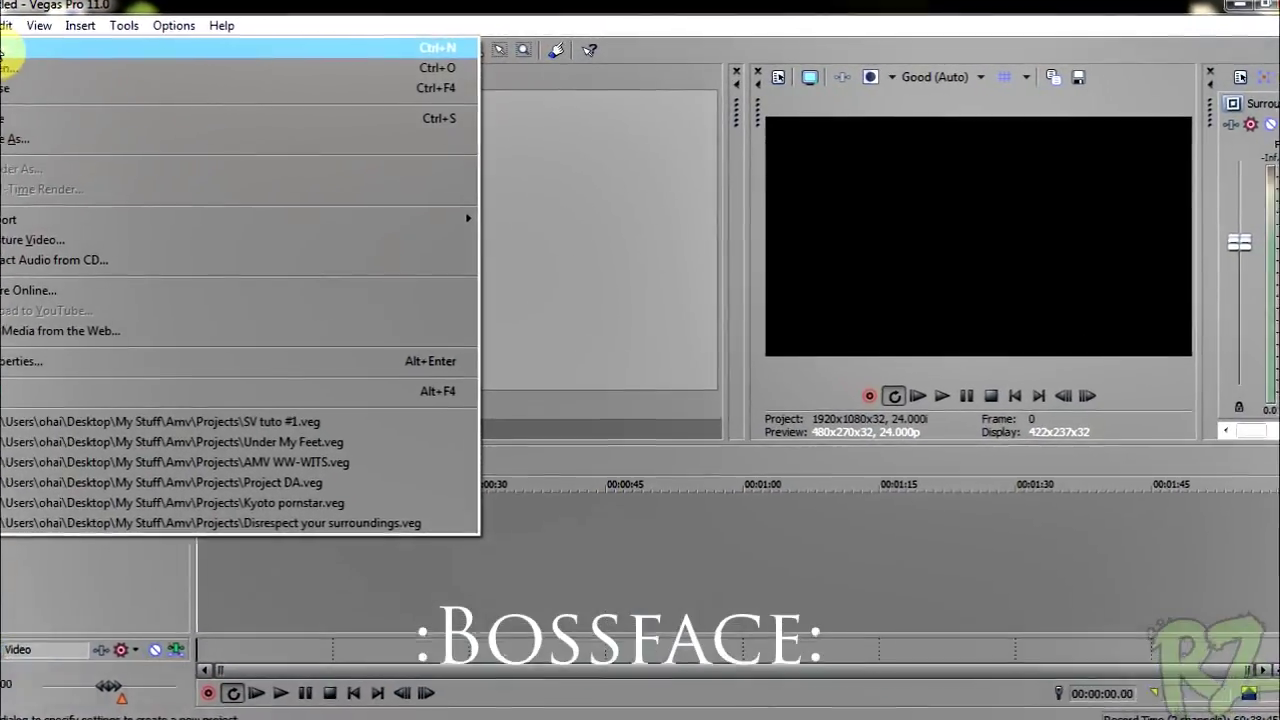
left_click(6, 30)
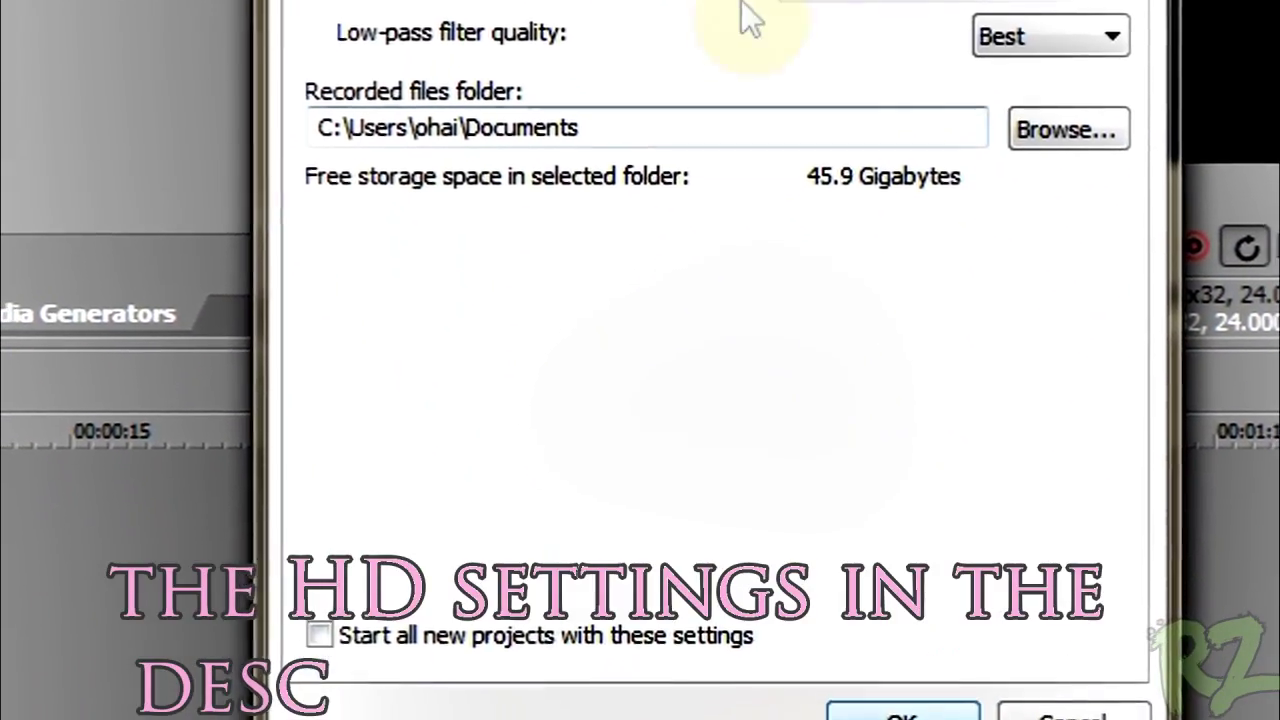
left_click(365, 578)
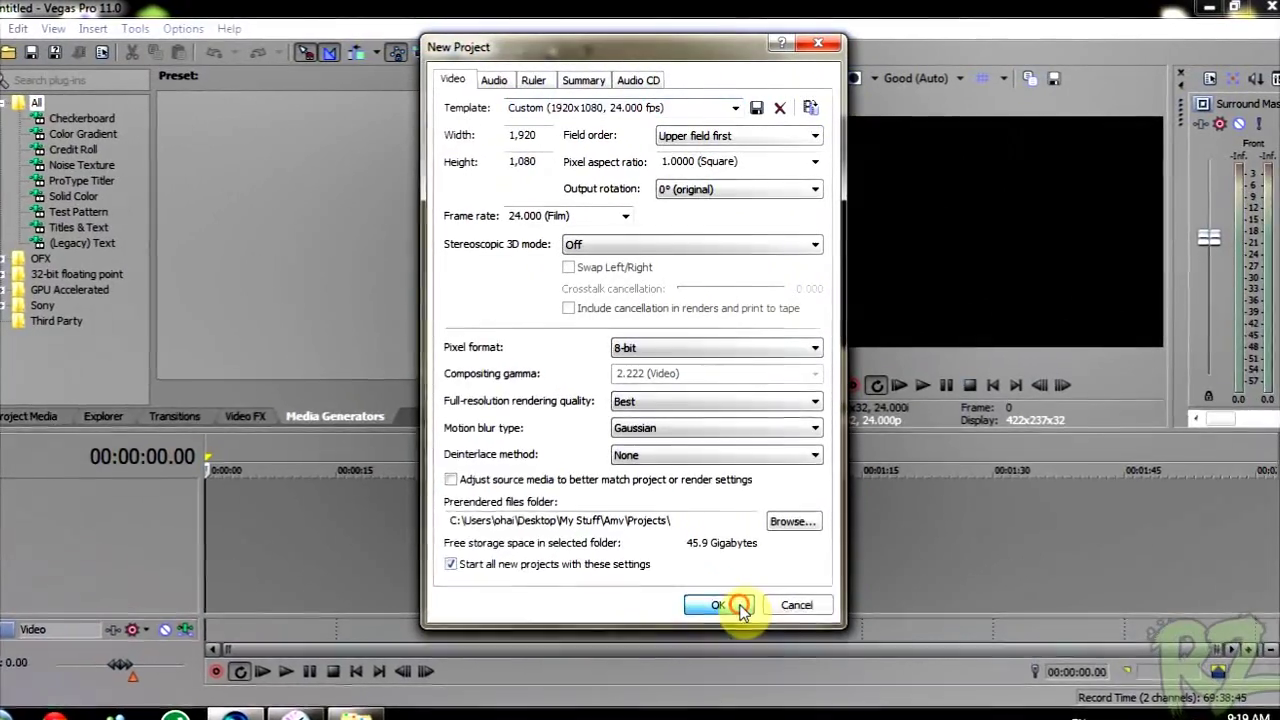
left_click(740, 600)
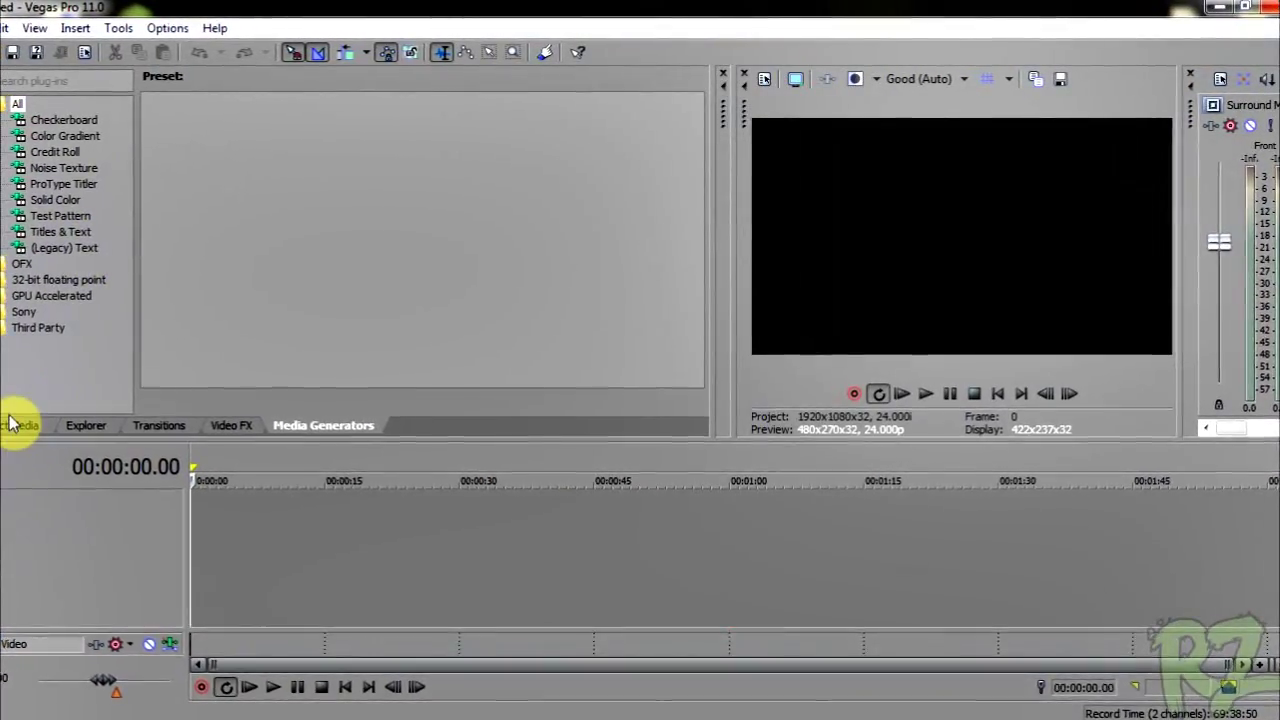
Place imgres.jpg from Project Media at the start of the first video track.
left_click(16, 423)
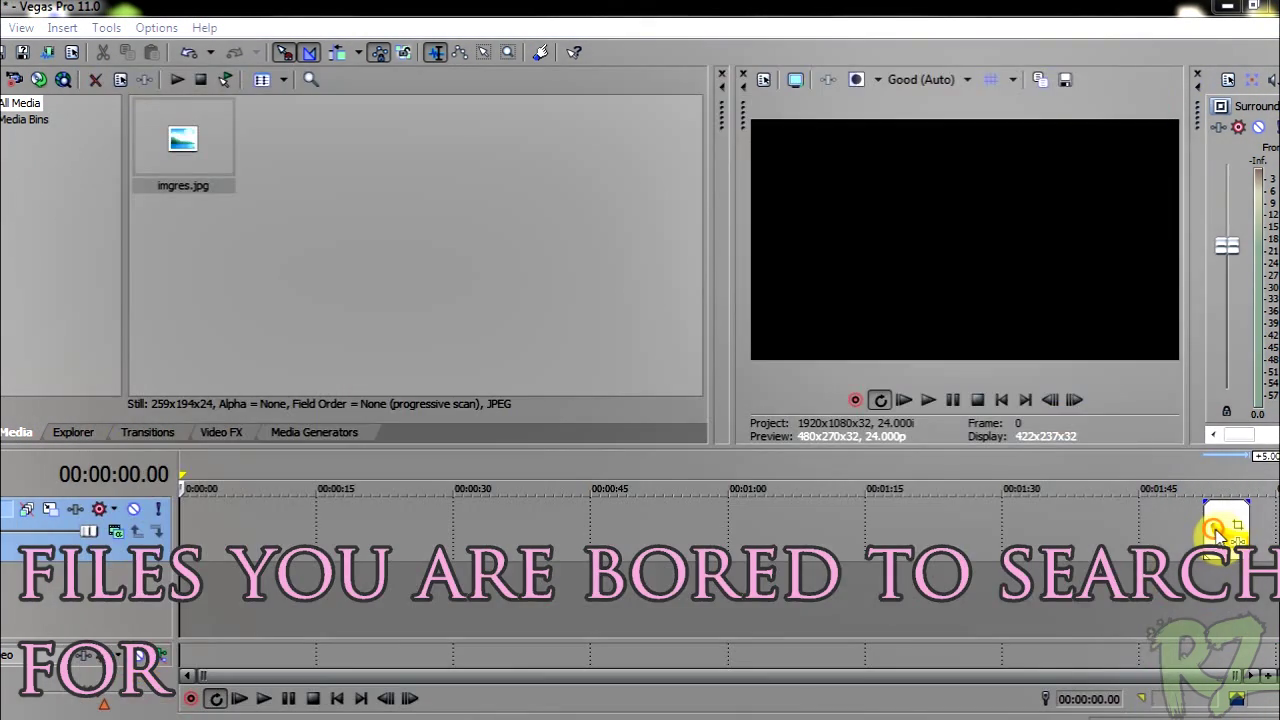
left_click_drag(1215, 530, 203, 530)
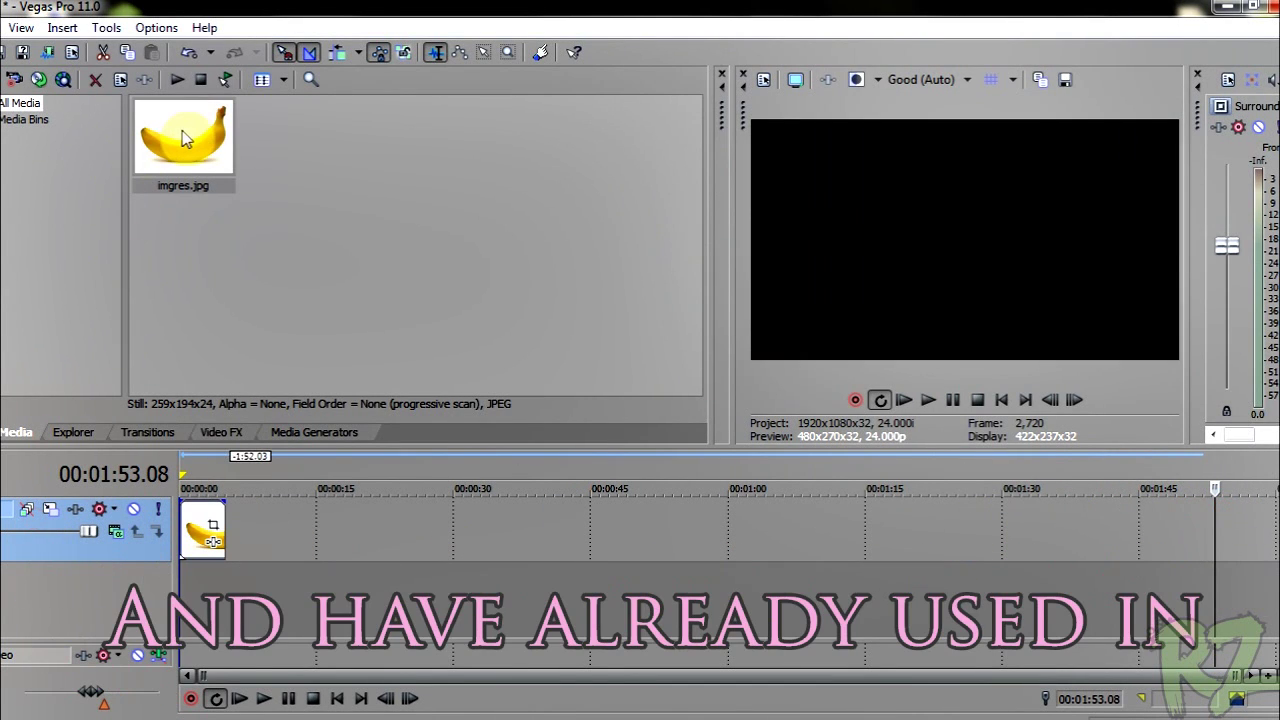
left_click(66, 436)
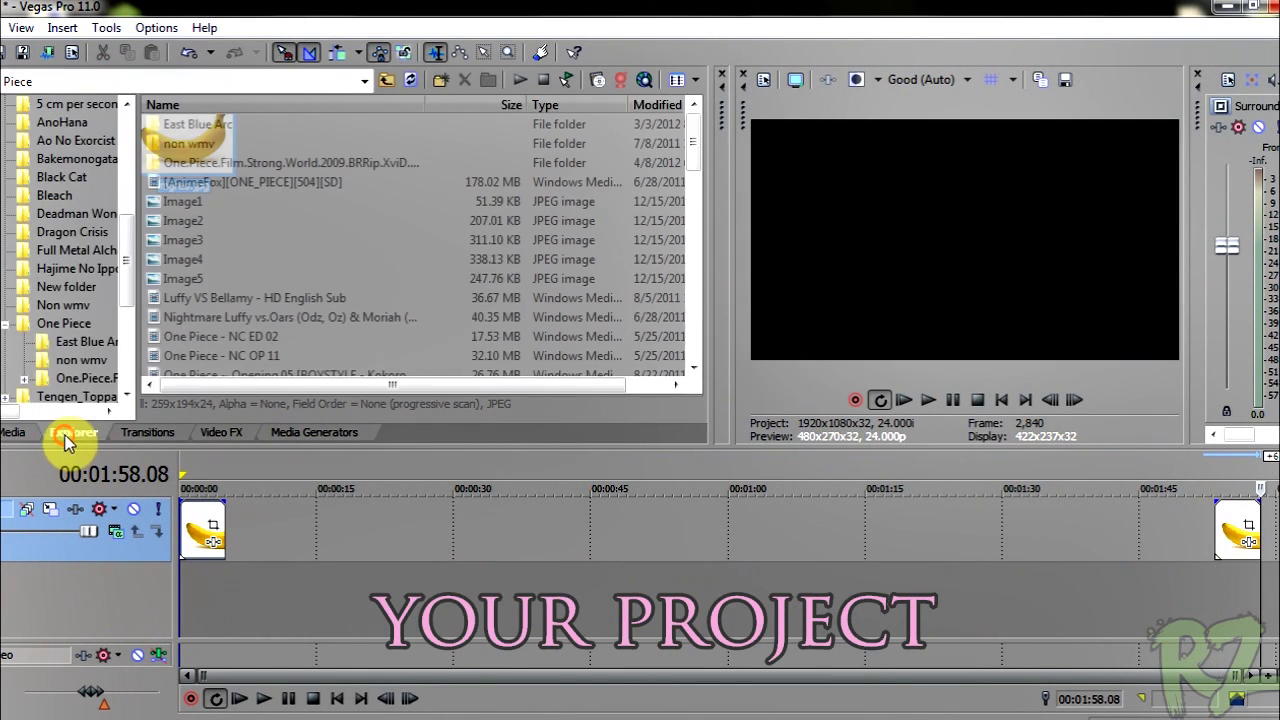
left_click(8, 432)
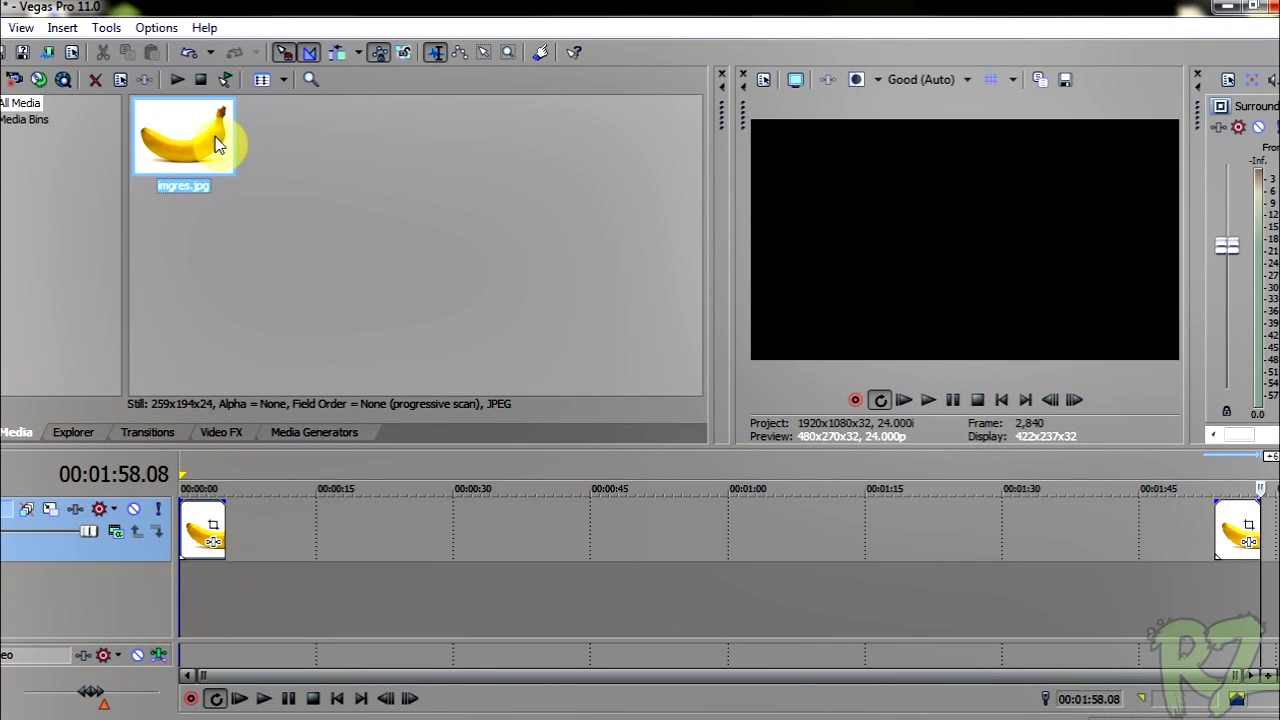
left_click_drag(218, 147, 376, 520)
mouse_move(1219, 532)
left_mouse_down()
mouse_move(362, 540)
mouse_move(198, 595)
left_mouse_up()
left_click(592, 532)
Put a second banana copy on a new video track at 00:00:00.
left_click(190, 550)
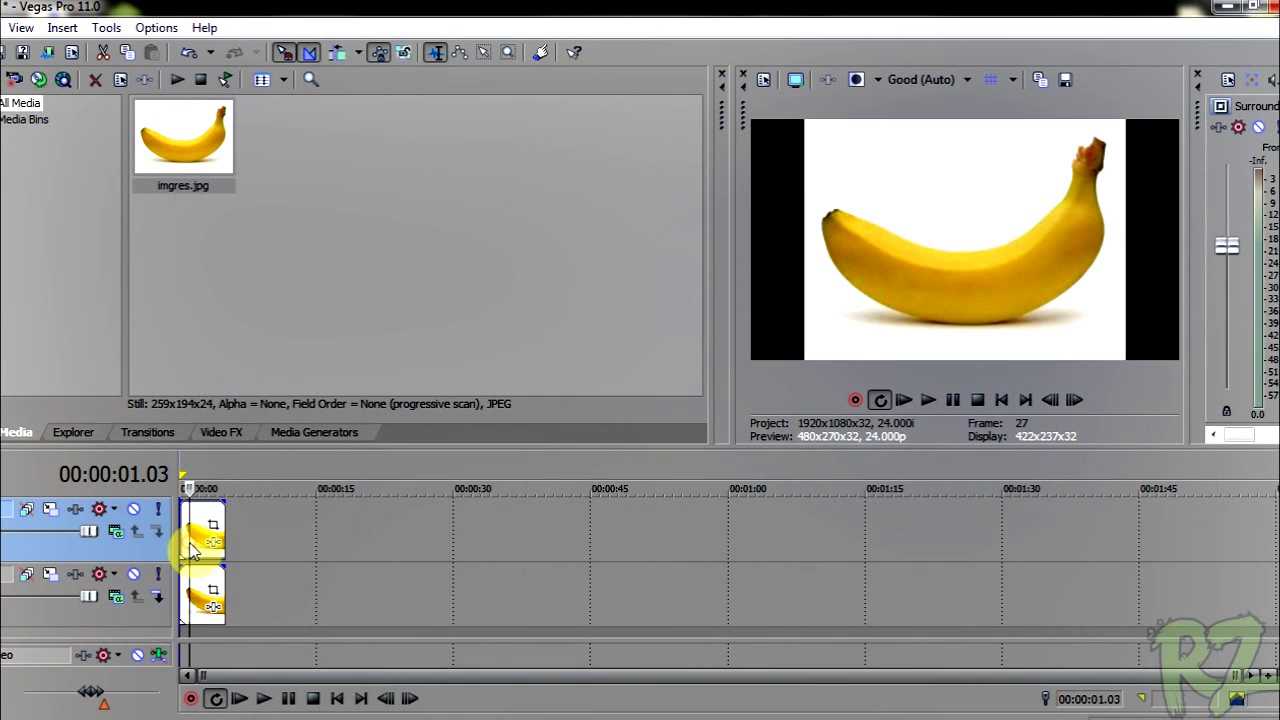
left_click(199, 593)
left_click_drag(197, 590, 197, 533)
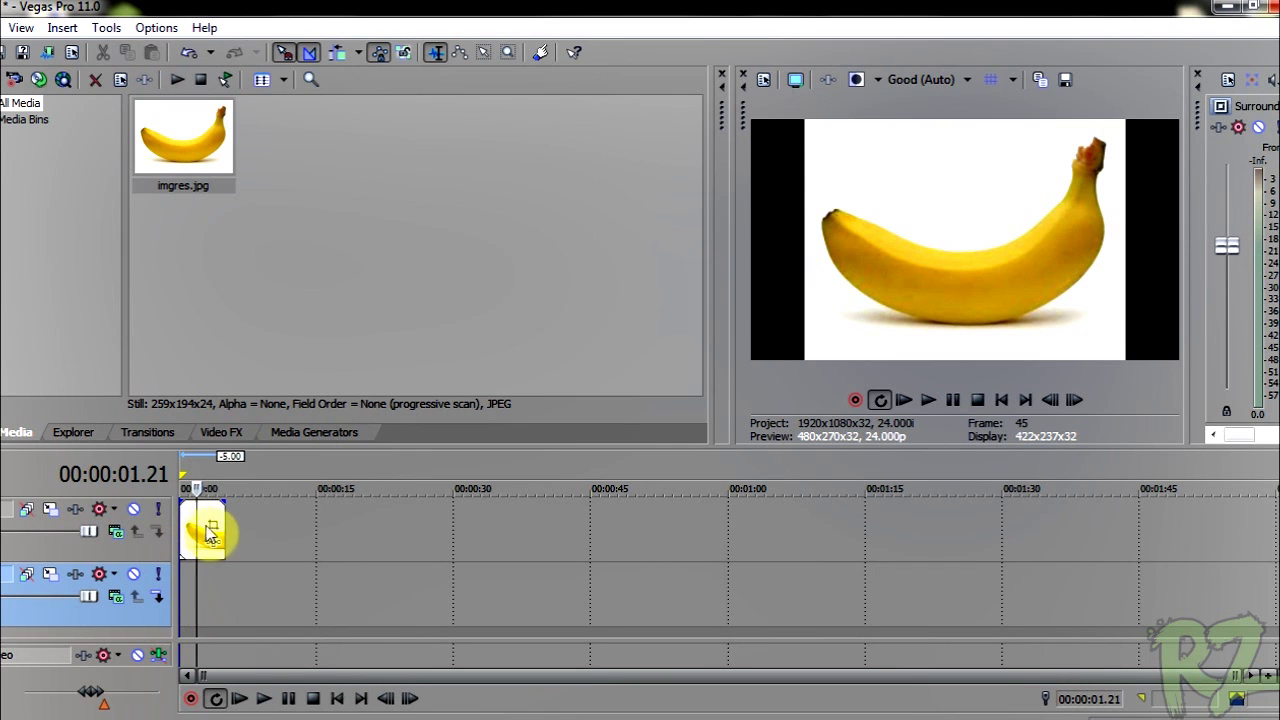
Apply the '16:9 Widescreen TV aspect ratio' Pan/Crop preset, then move the crop box up and shrink it slightly.
left_click(213, 533)
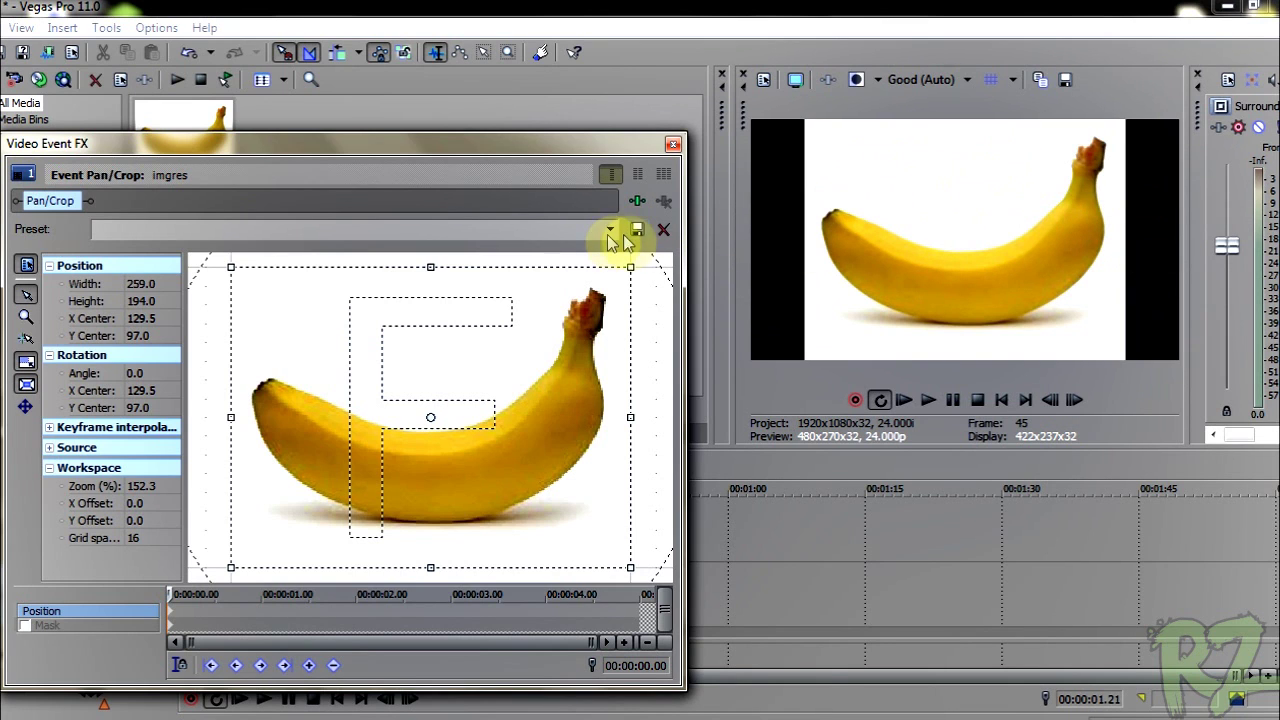
left_click(611, 231)
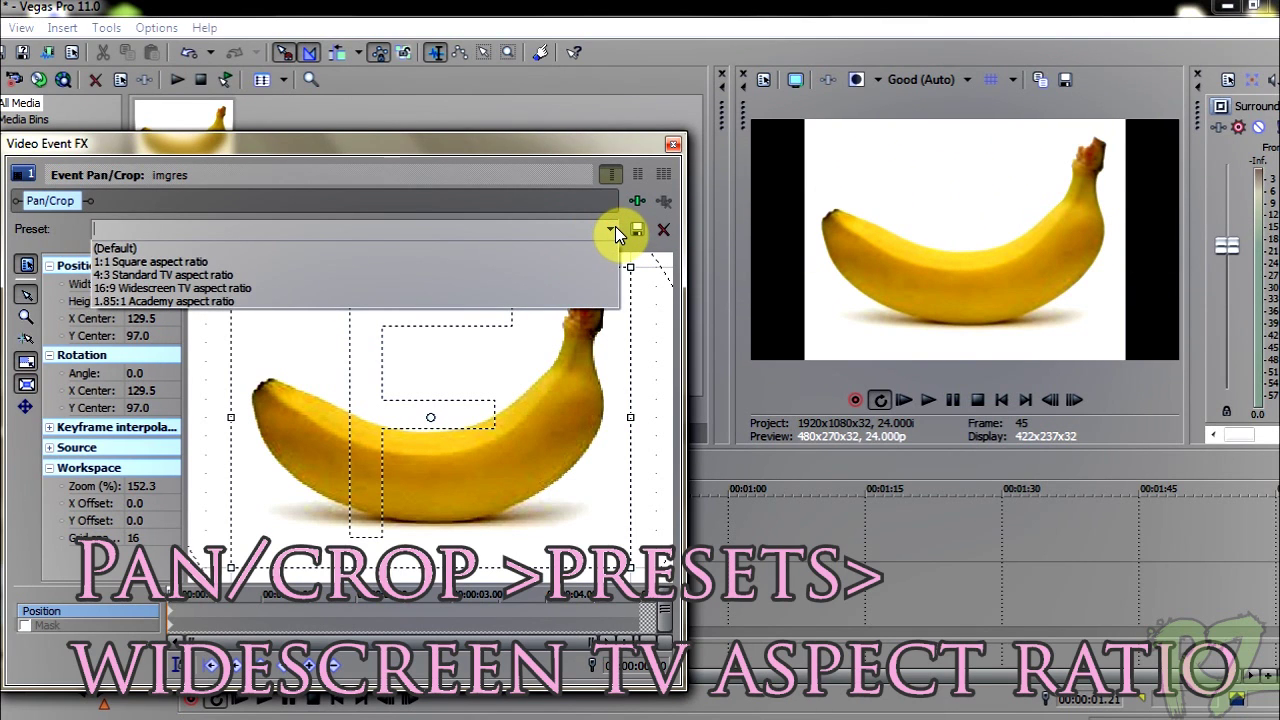
left_click(281, 290)
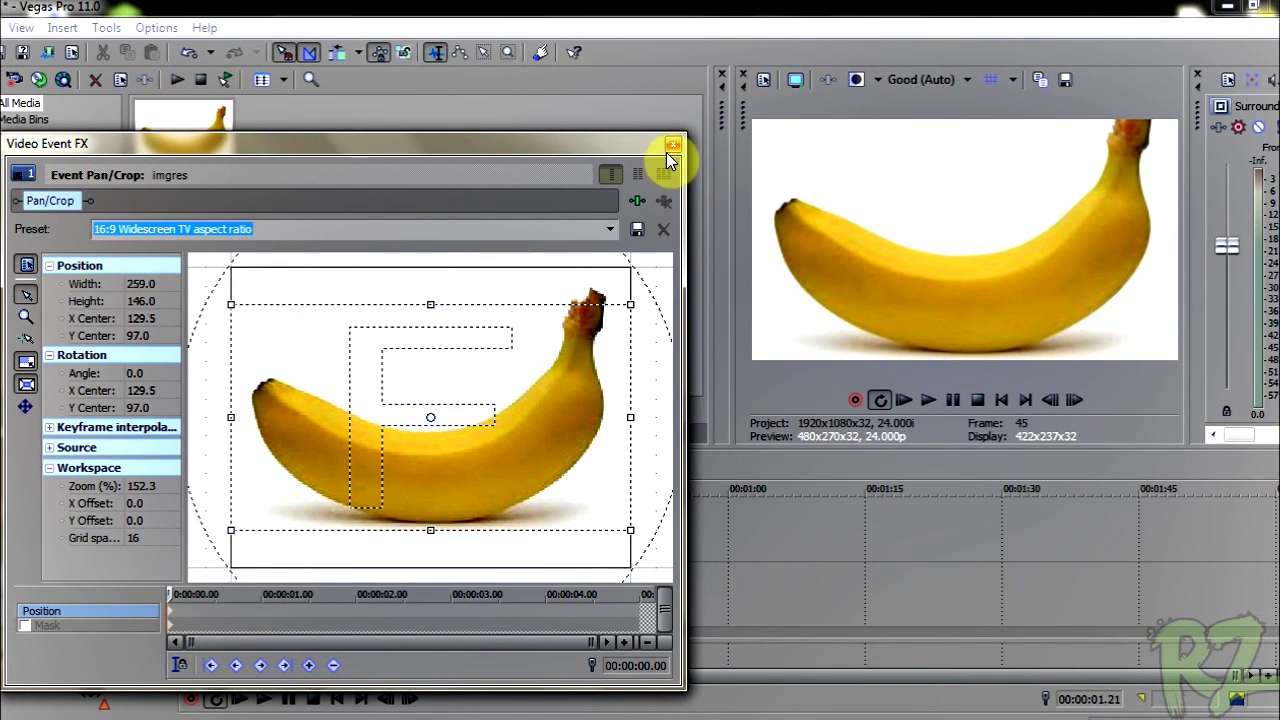
left_click_drag(502, 478, 502, 457)
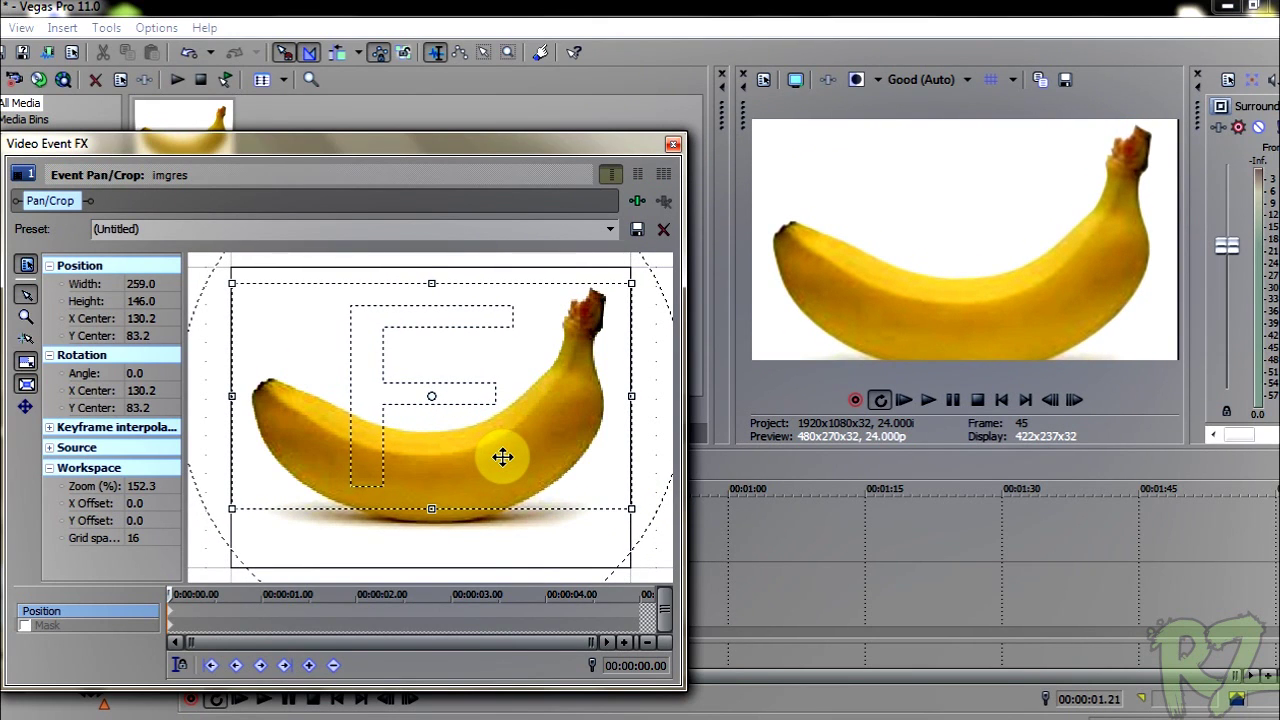
left_click_drag(633, 424, 632, 425)
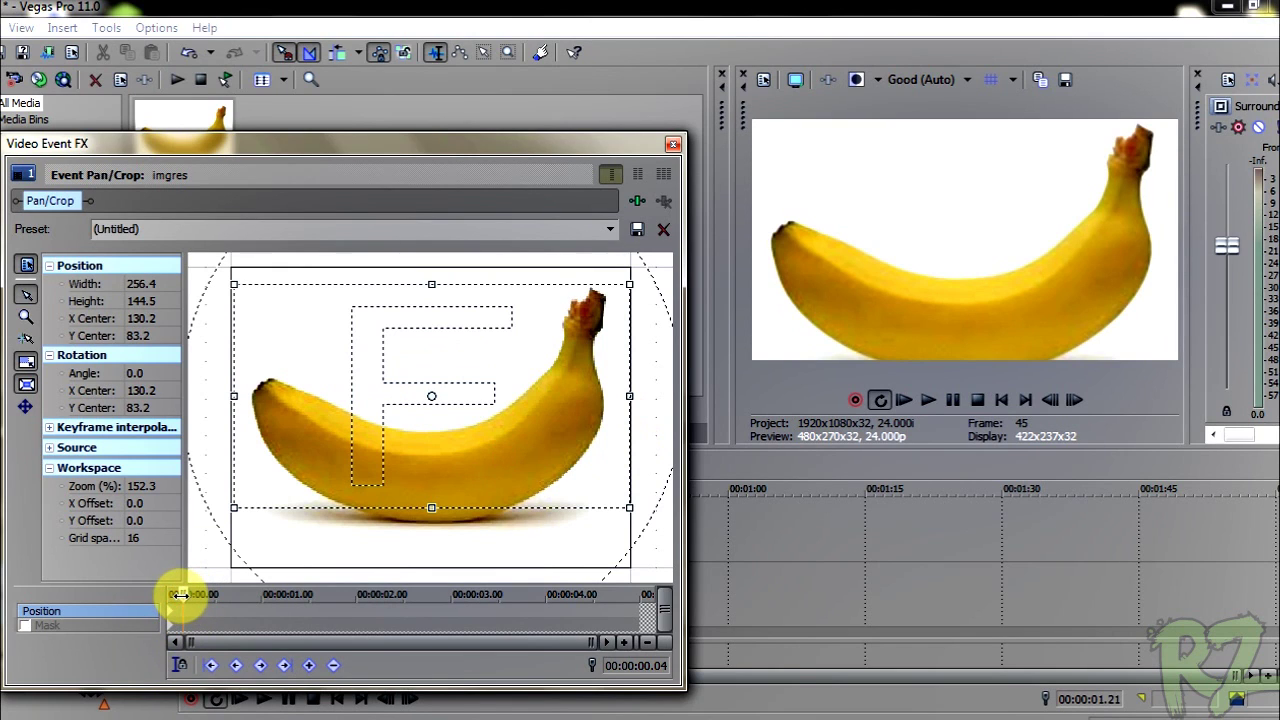
Create a run of Pan/Crop position keyframes with small crop-frame nudges near the start.
left_click(182, 595)
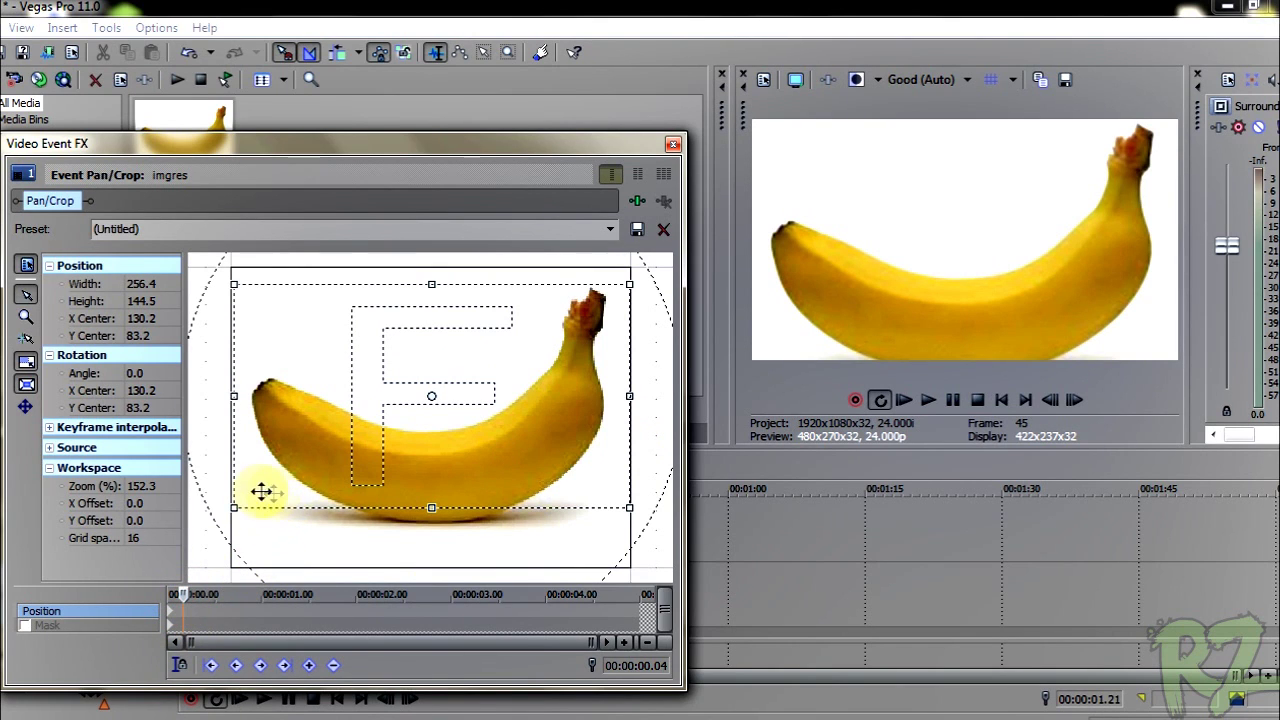
left_click_drag(229, 512, 234, 511)
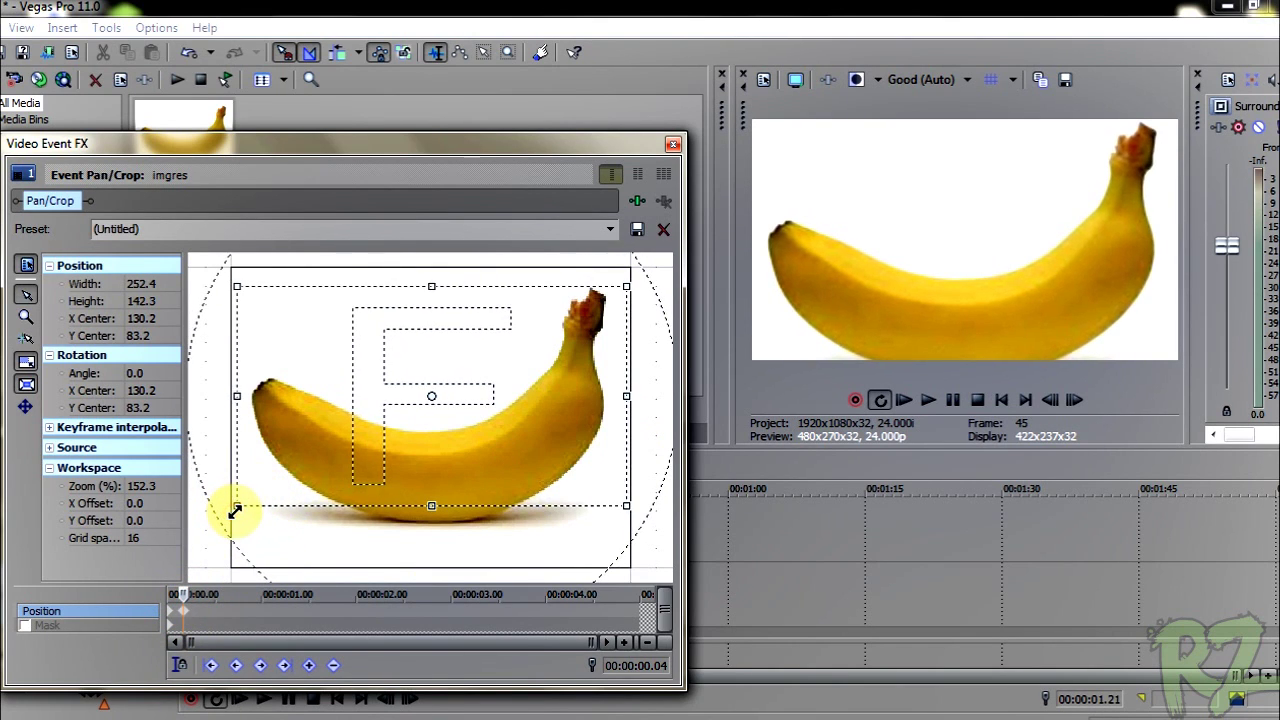
left_click_drag(443, 457, 447, 459)
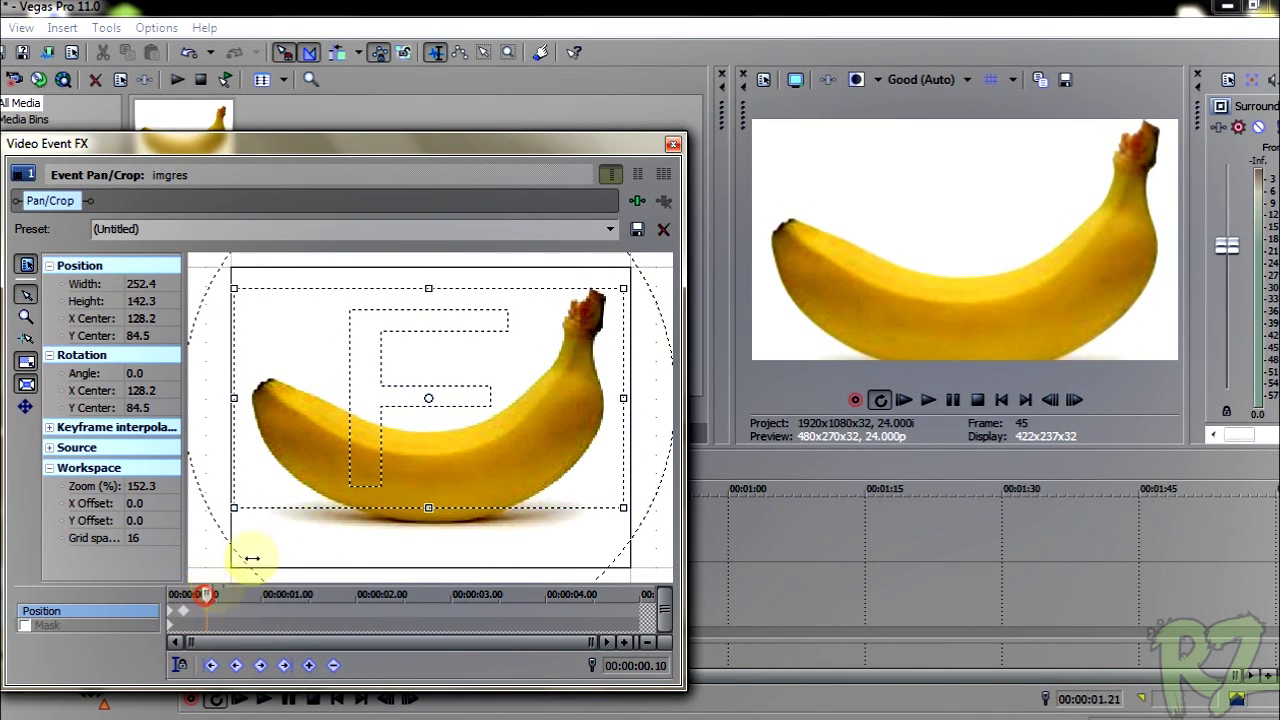
left_click_drag(337, 491, 342, 491)
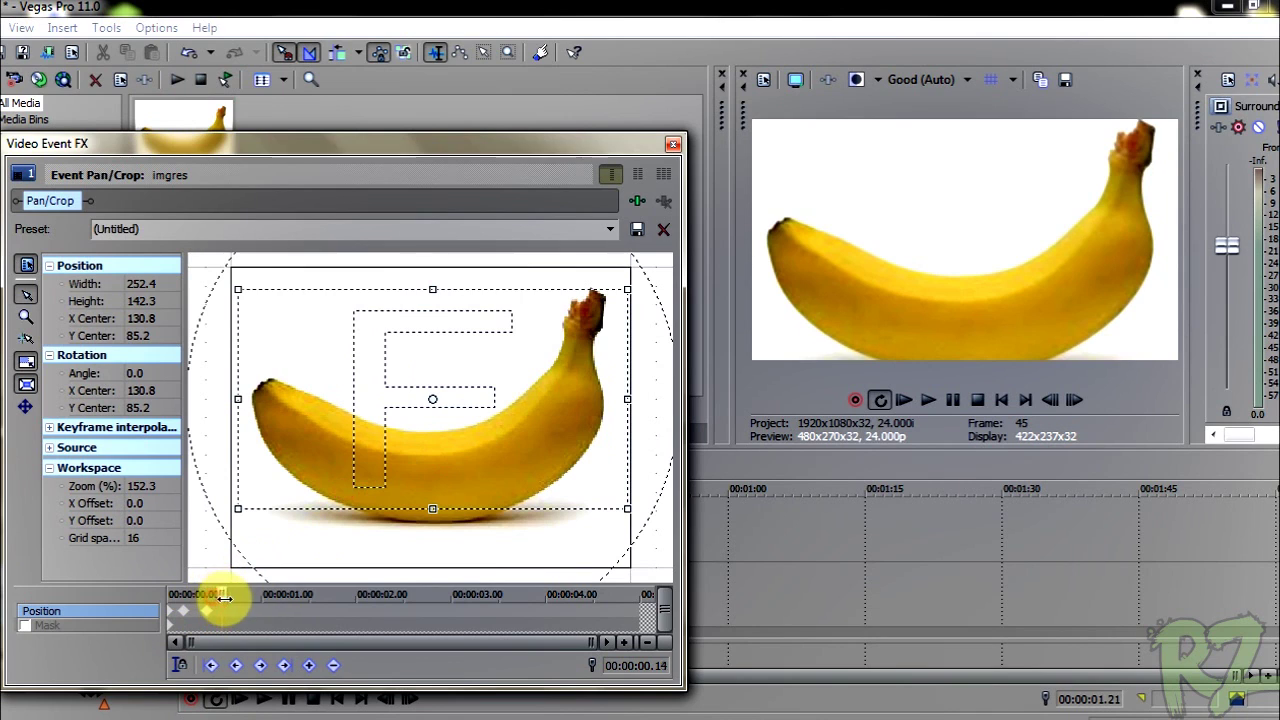
left_click_drag(526, 491, 528, 496)
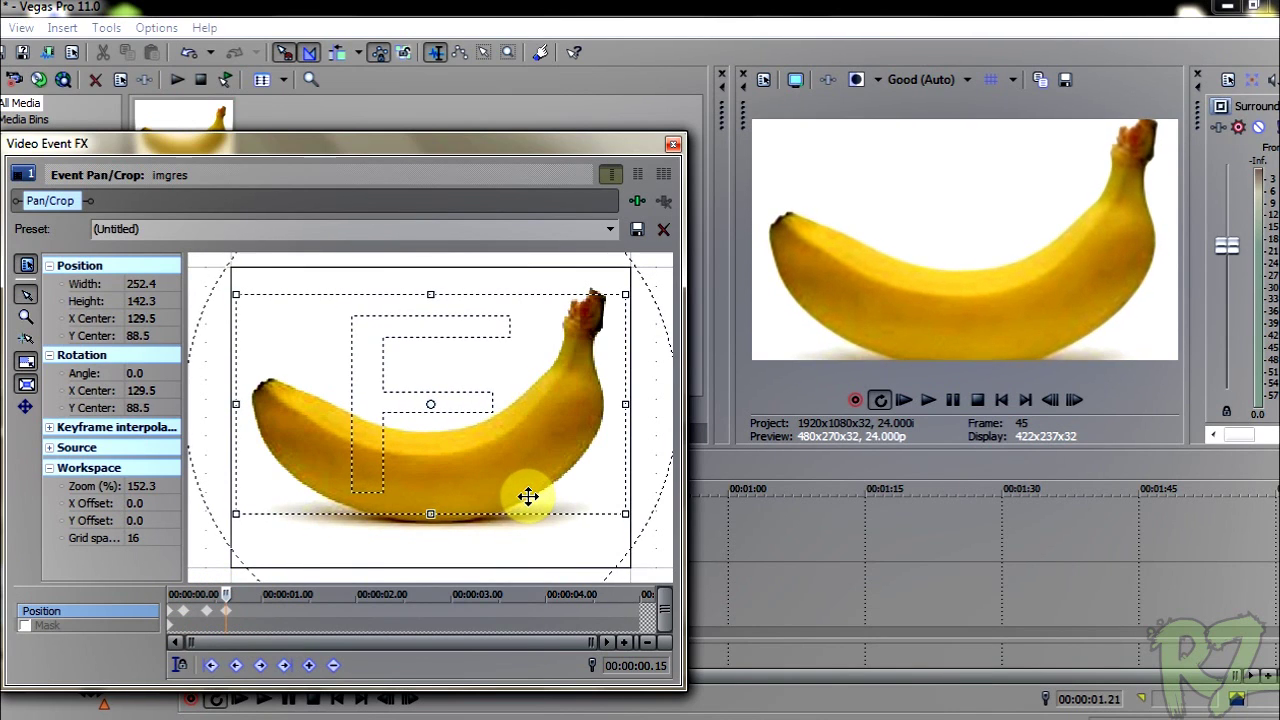
left_click_drag(225, 593, 242, 593)
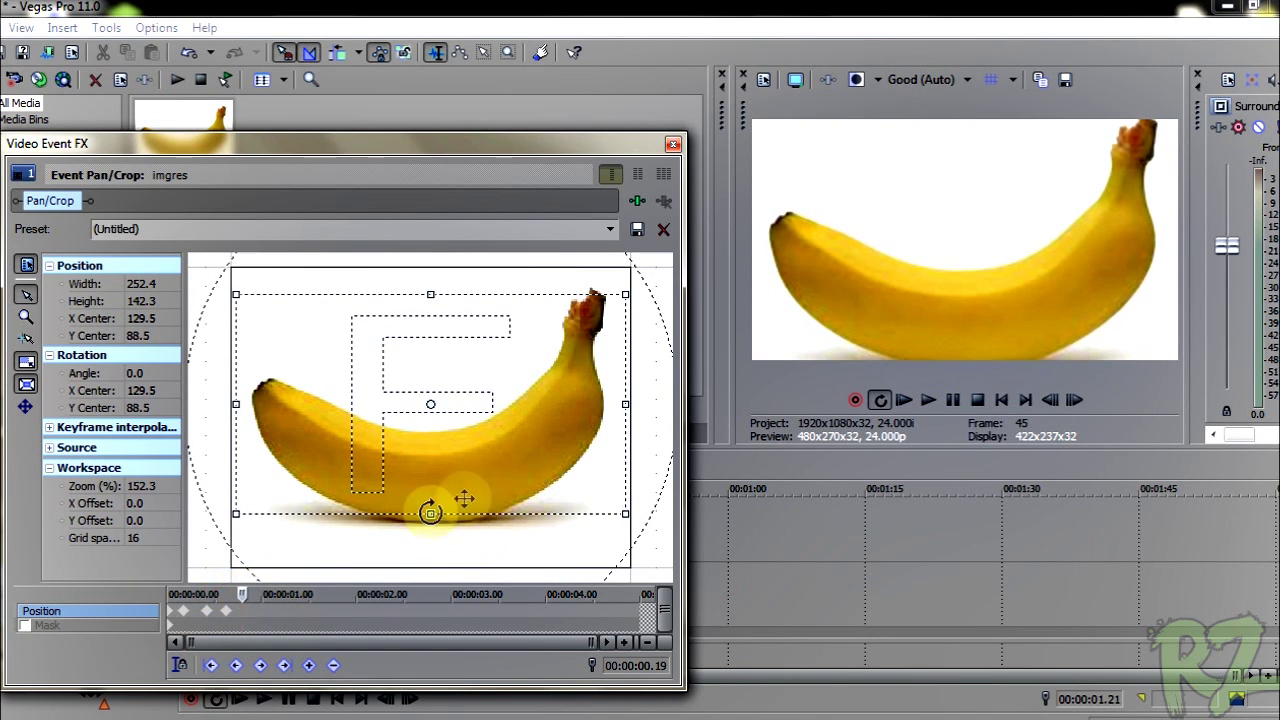
left_click_drag(508, 481, 505, 484)
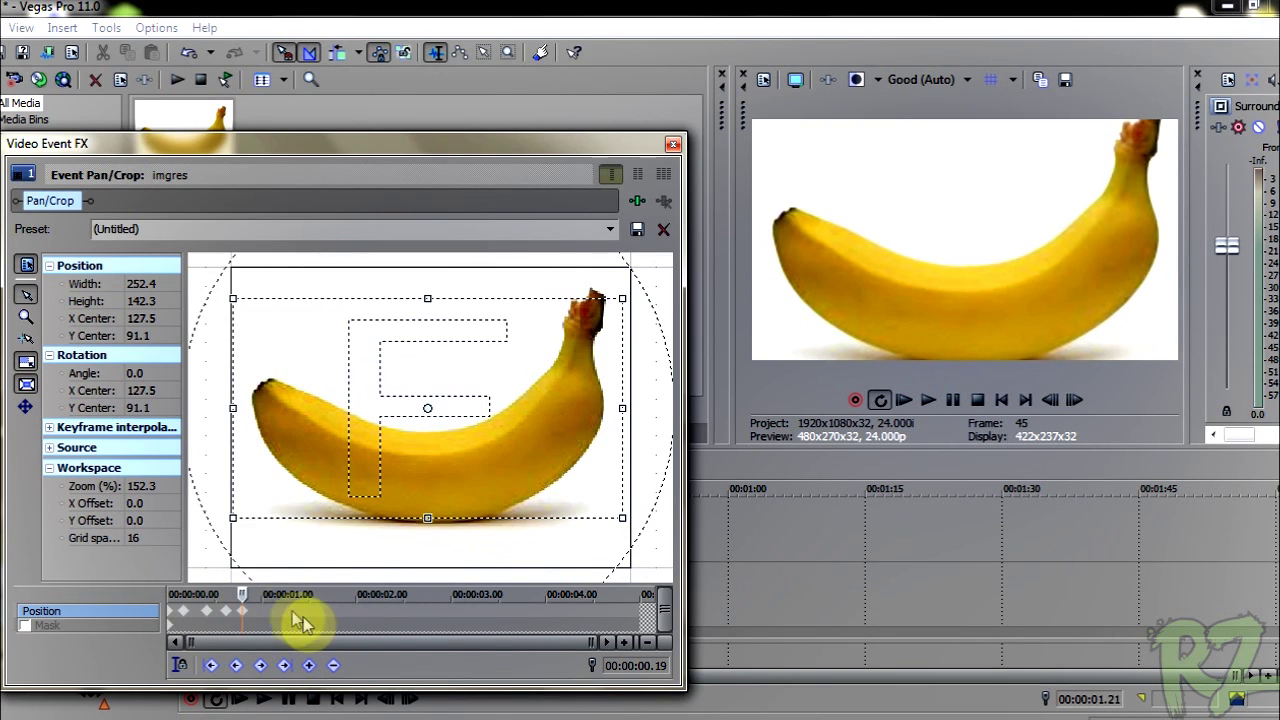
left_click_drag(334, 491, 334, 483)
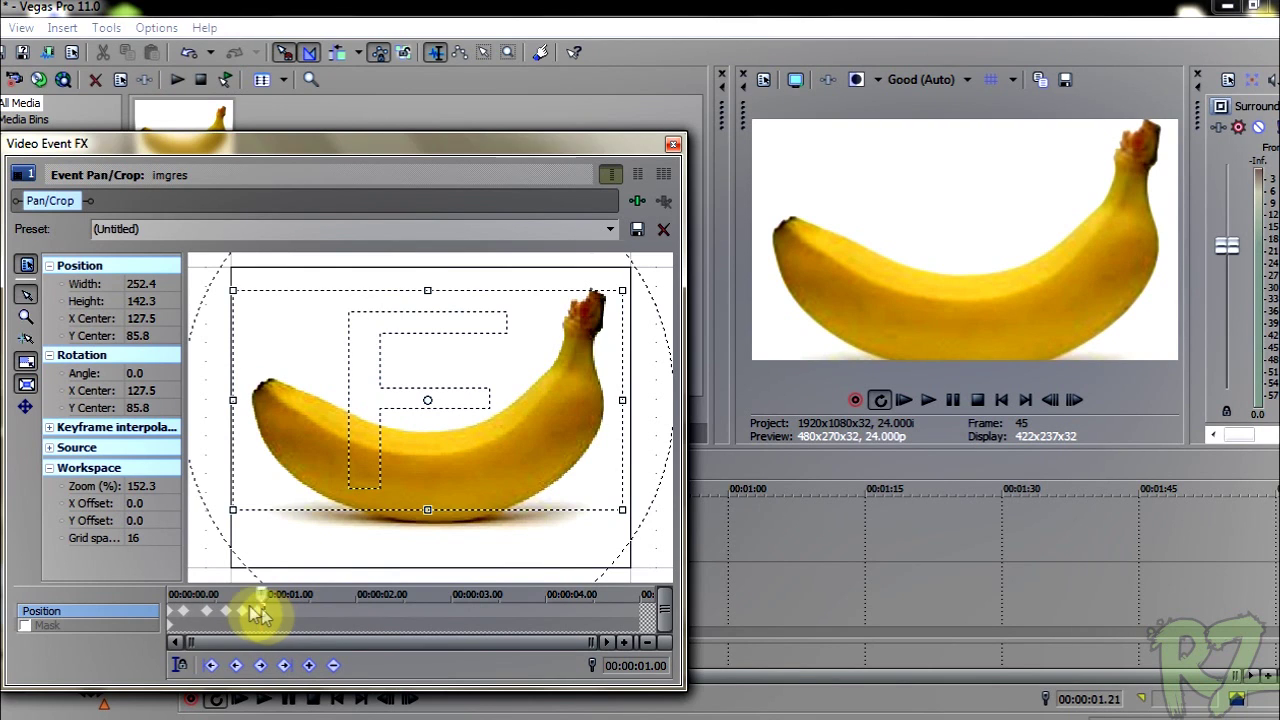
Paste the selected keyframe group at 1 s and 2 s along the event.
left_click_drag(258, 612, 178, 610)
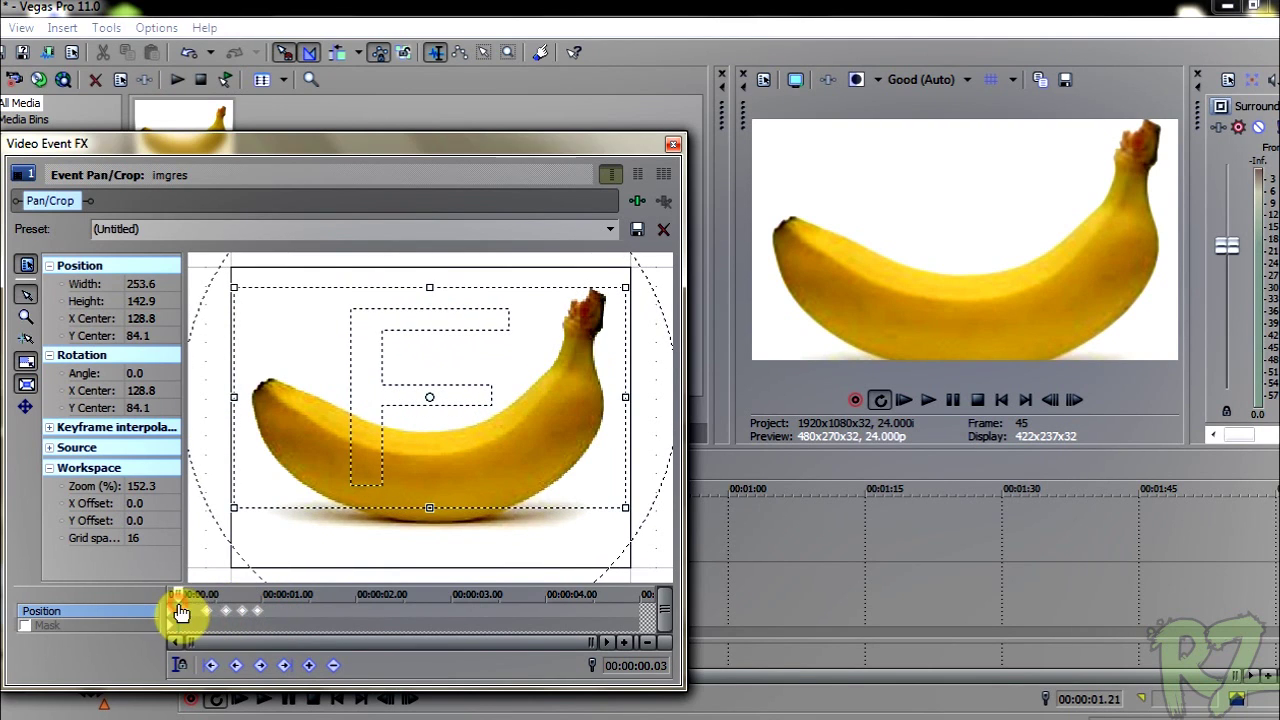
left_click(273, 610)
key("ctrl+v")
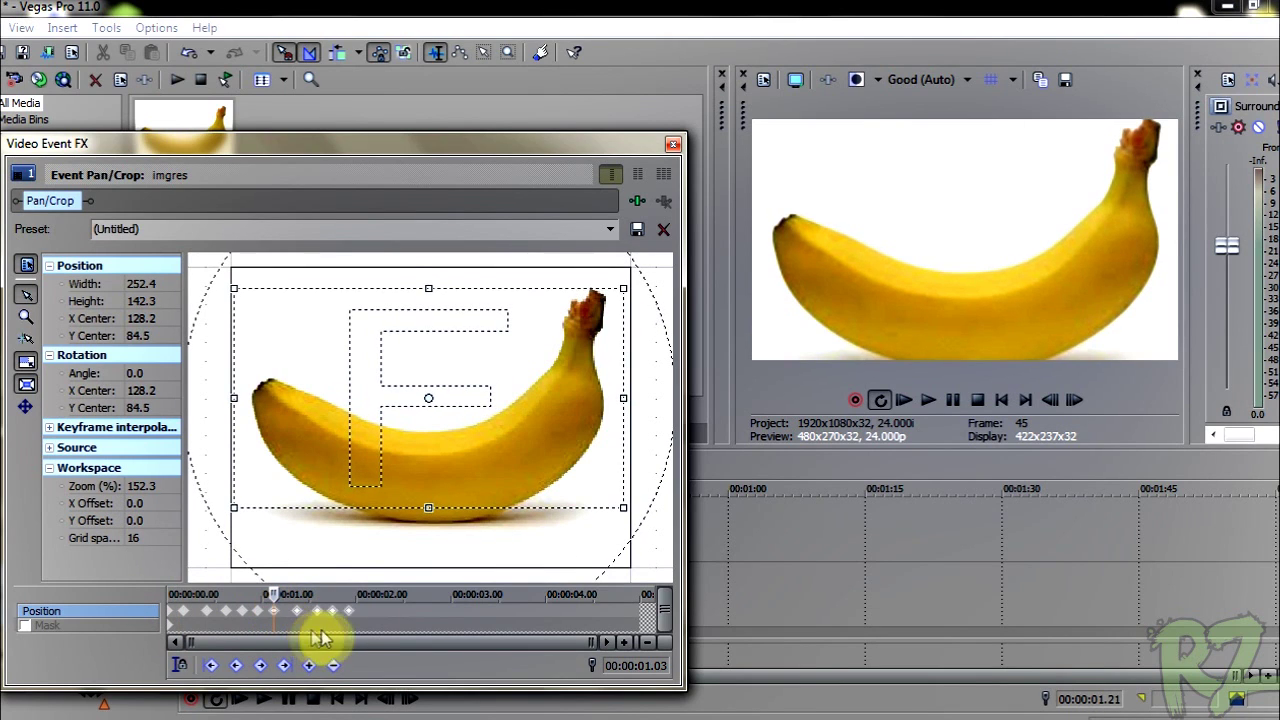
left_click(368, 611)
key("ctrl+v")
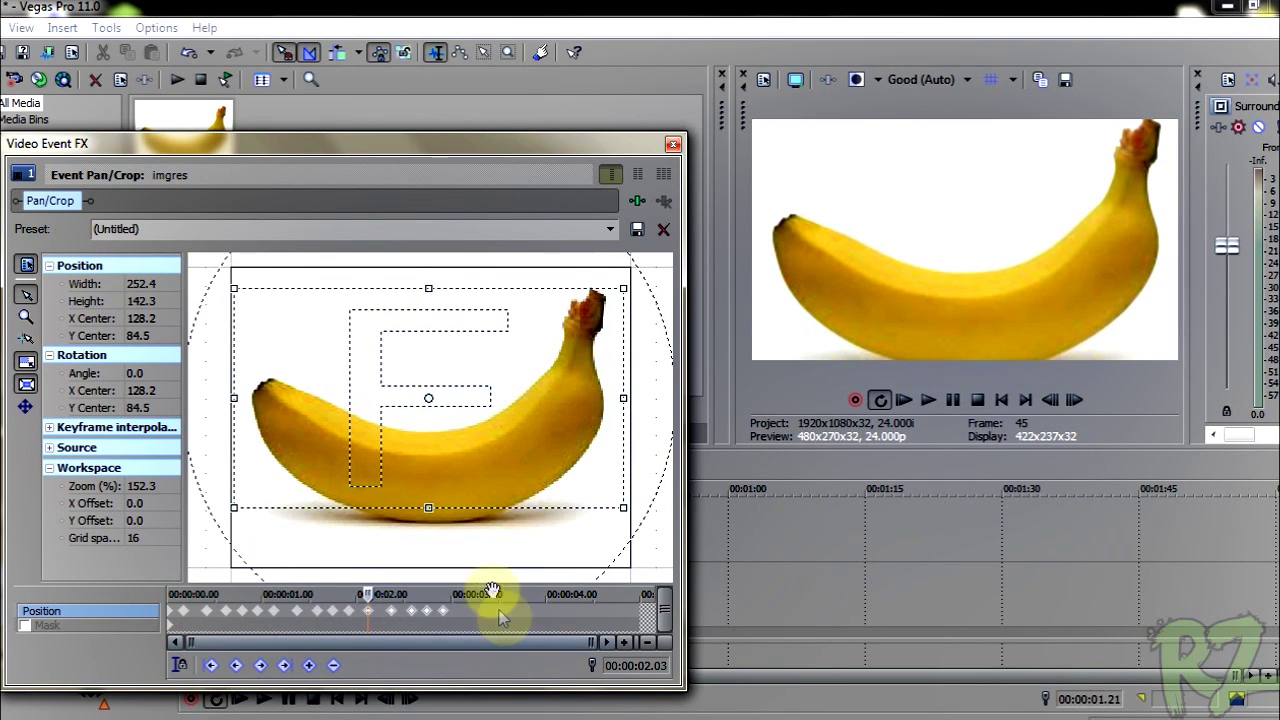
left_click(451, 609)
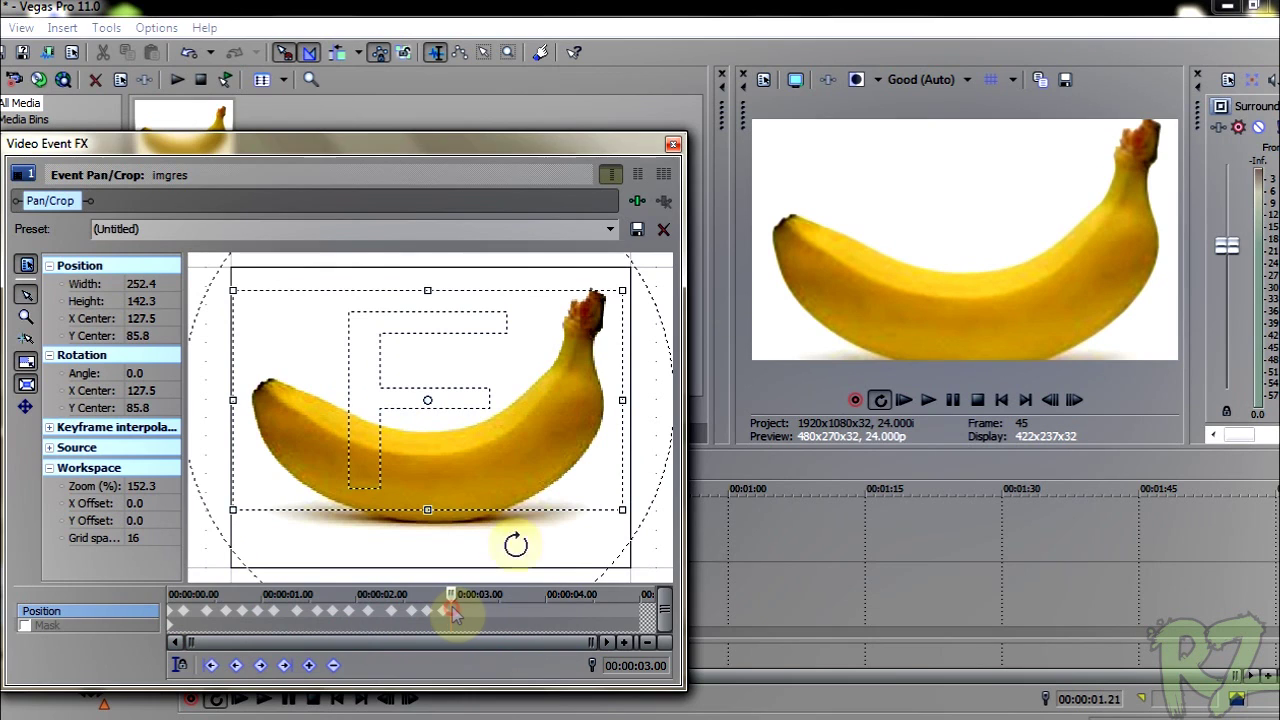
left_click(672, 146)
left_click(186, 466)
Preview the animation, then set the banana's Pan/Crop keyframes to Fast interpolation.
key("space")
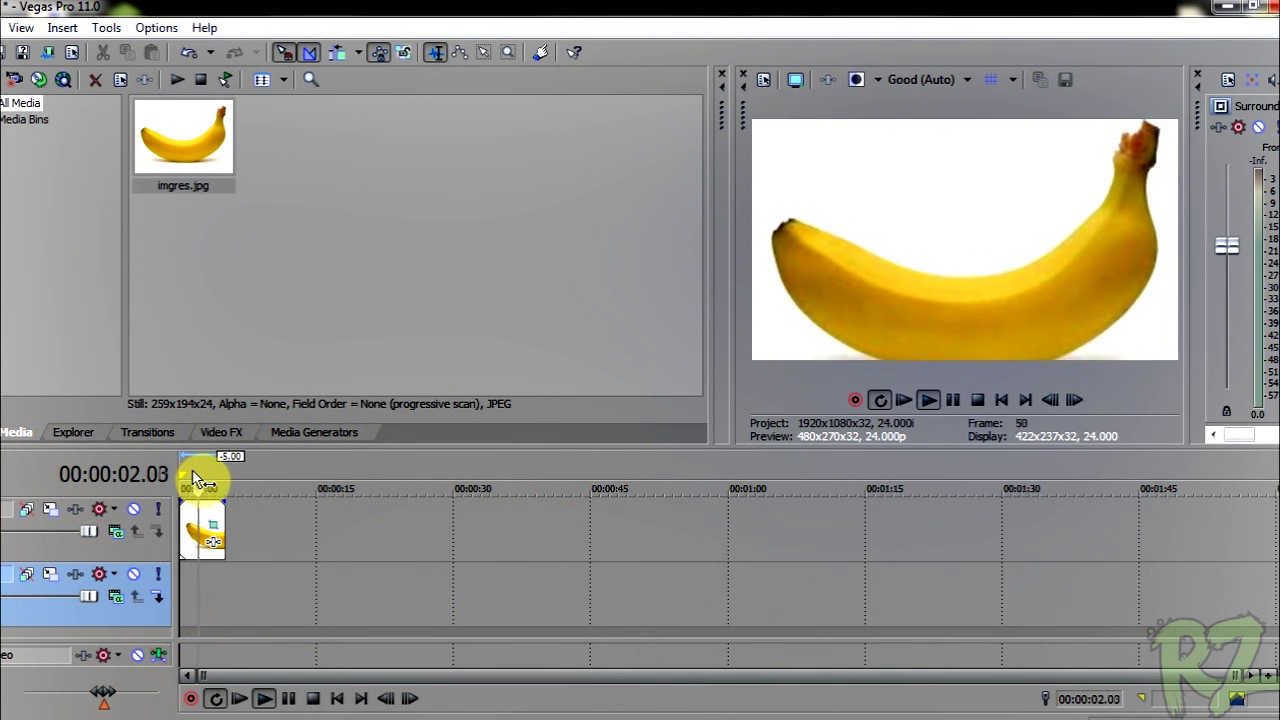
key("space")
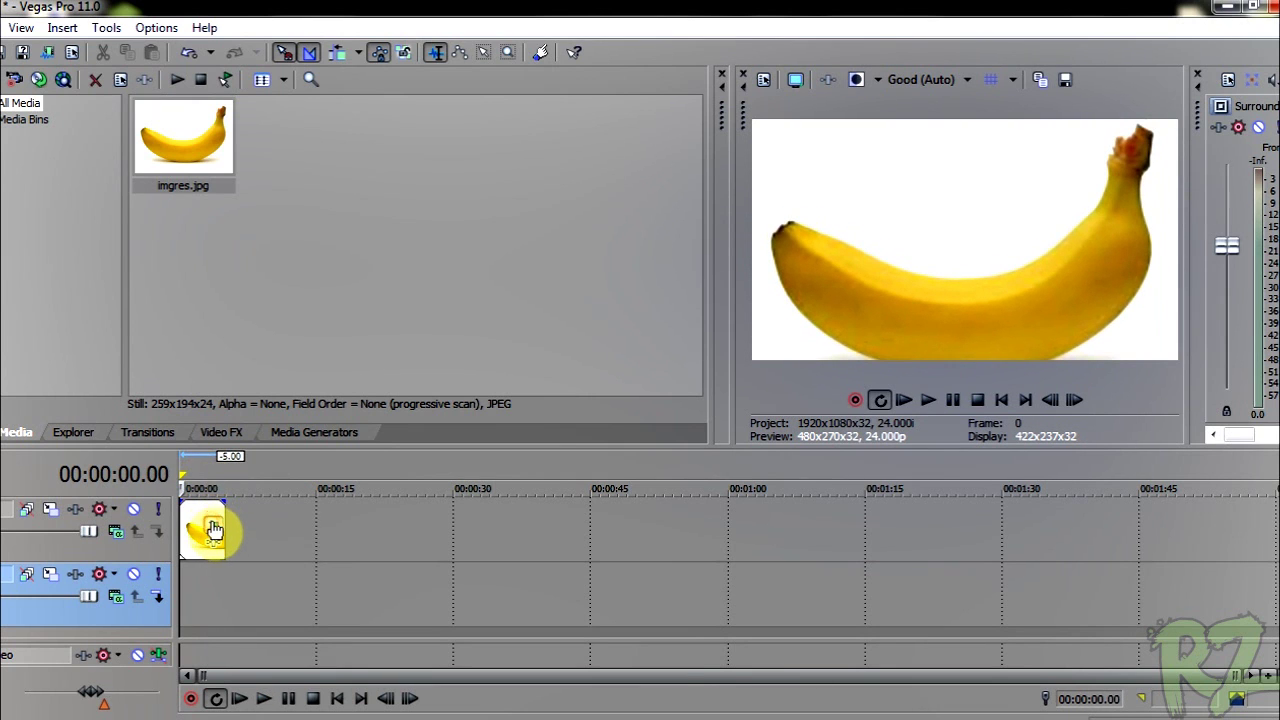
left_click(213, 529)
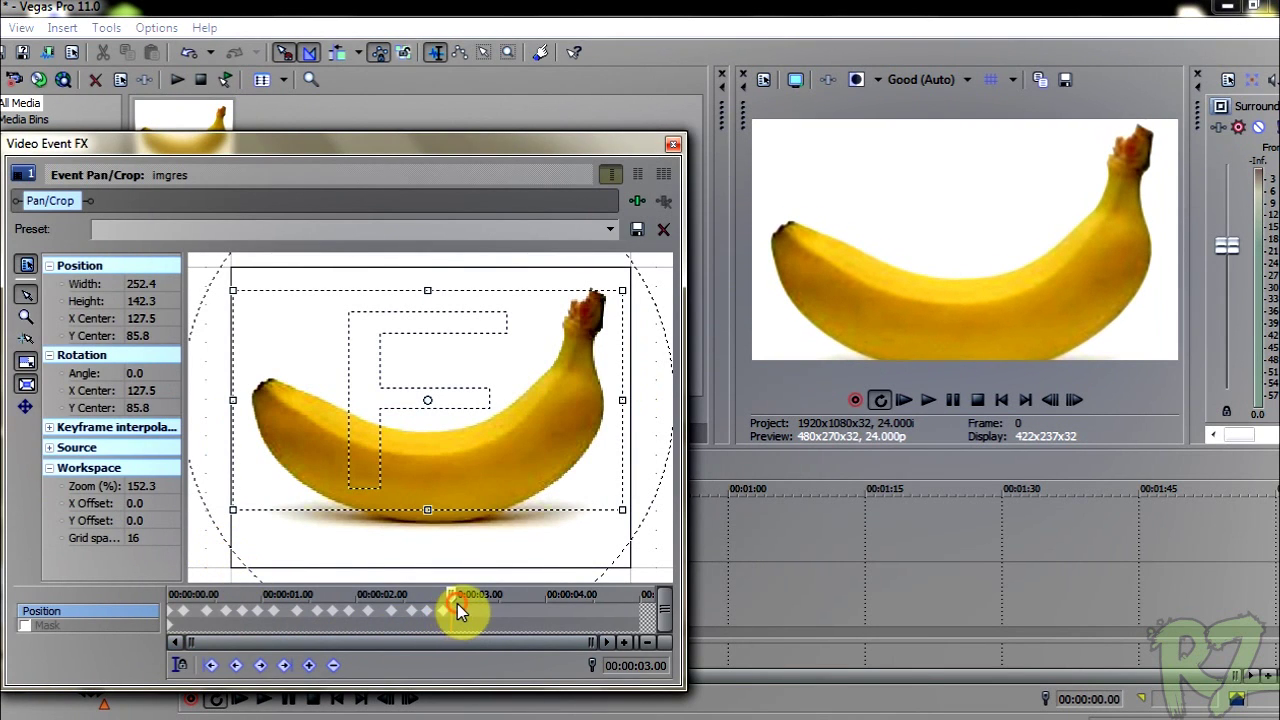
mouse_move(457, 603)
left_mouse_down()
mouse_move(357, 623)
mouse_move(180, 625)
left_mouse_up()
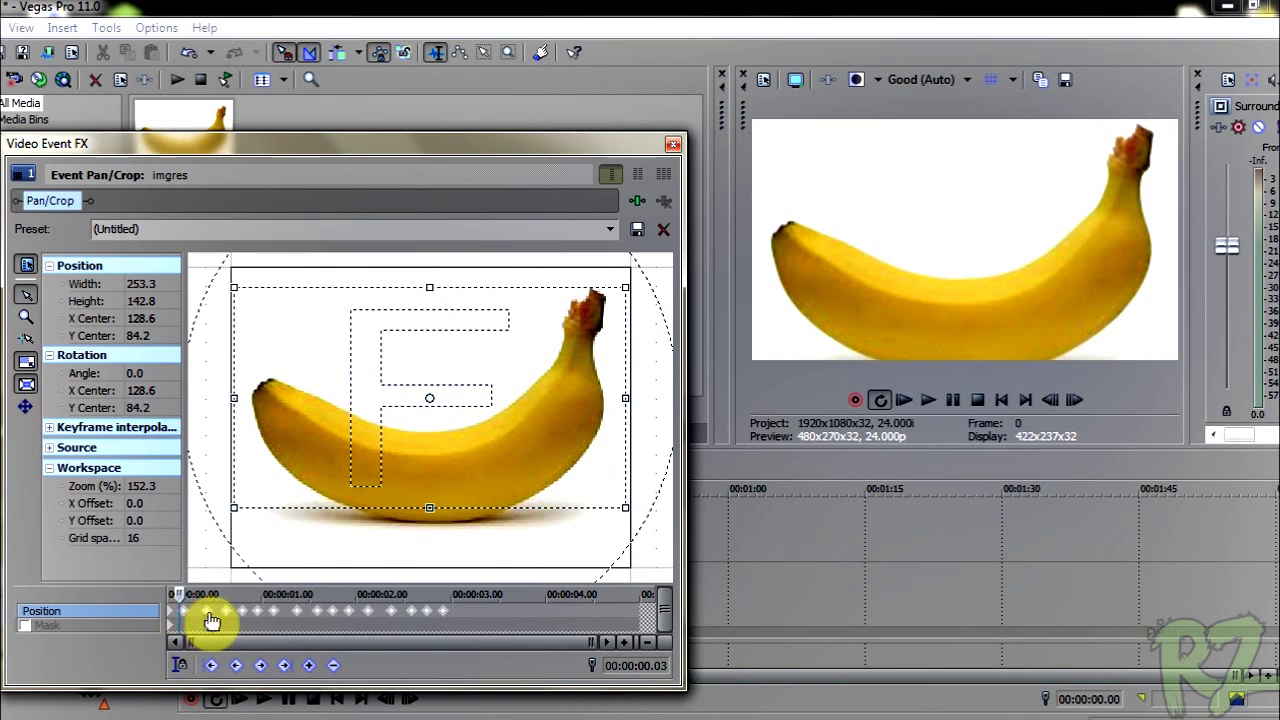
right_click(213, 618)
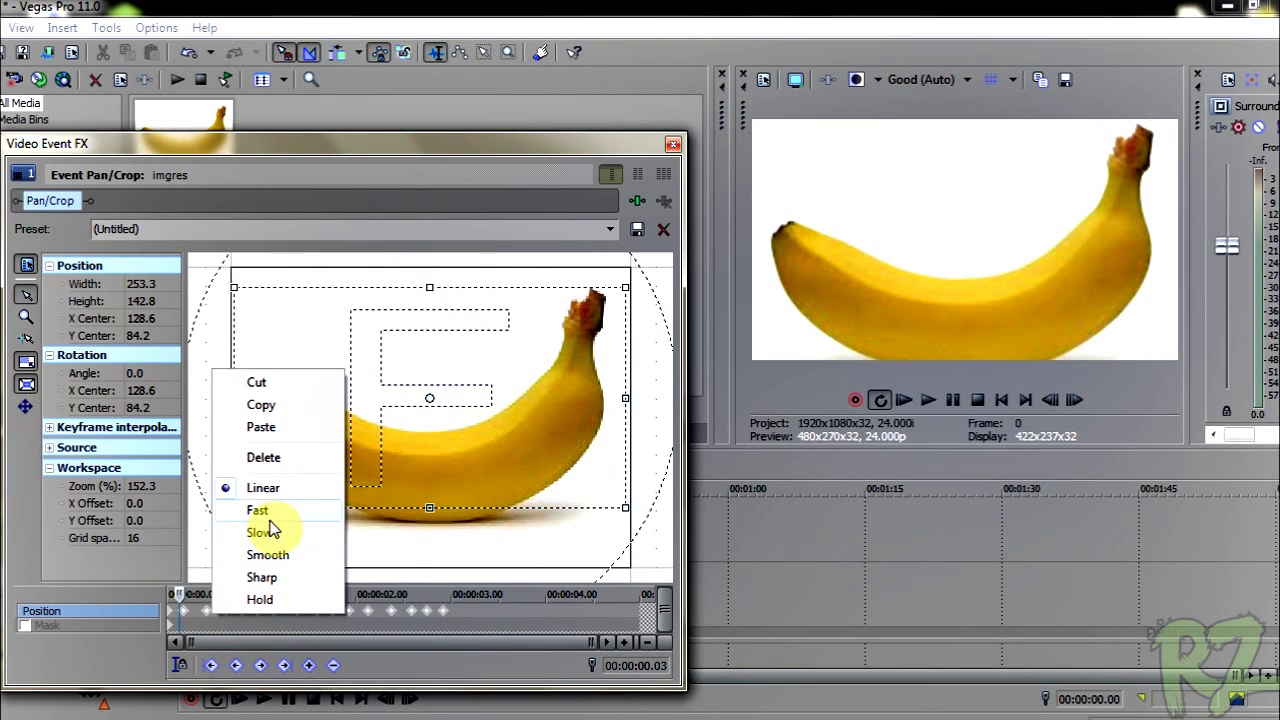
left_click(271, 524)
left_click(668, 147)
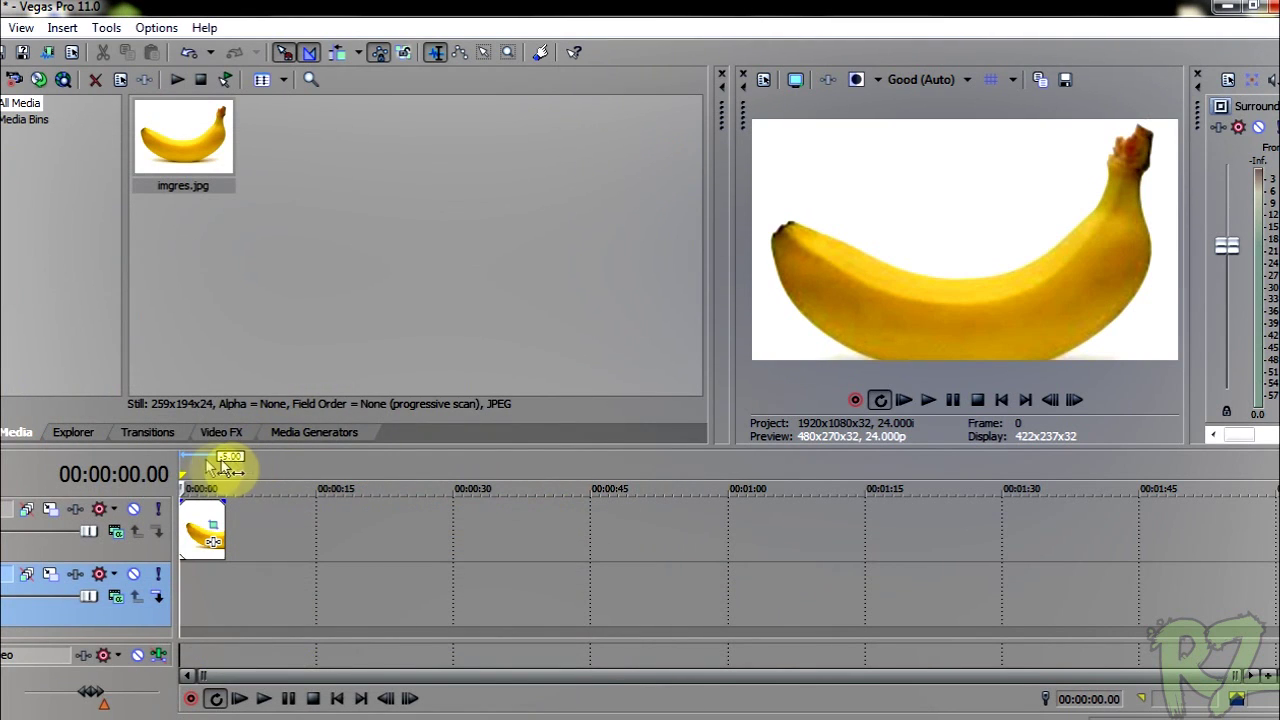
Preview again, change the keyframe interpolation once more, and tick Mask in Pan/Crop.
key("space")
key("space")
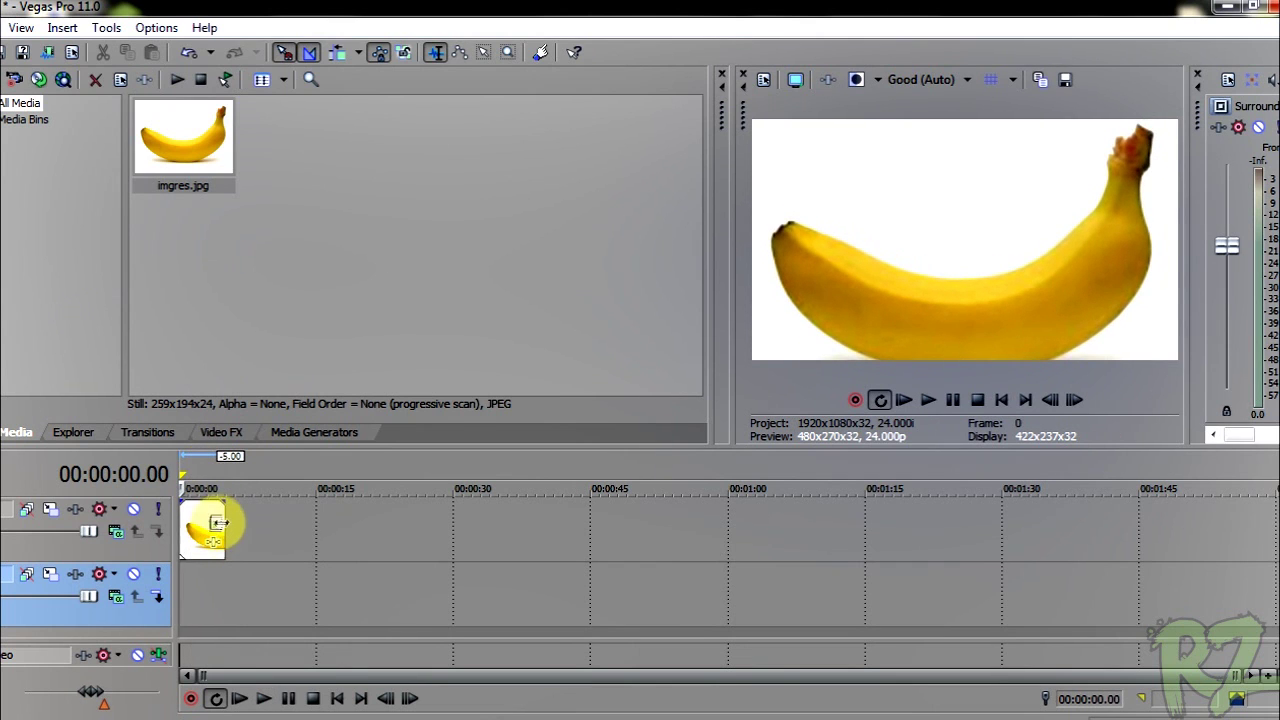
left_click(213, 530)
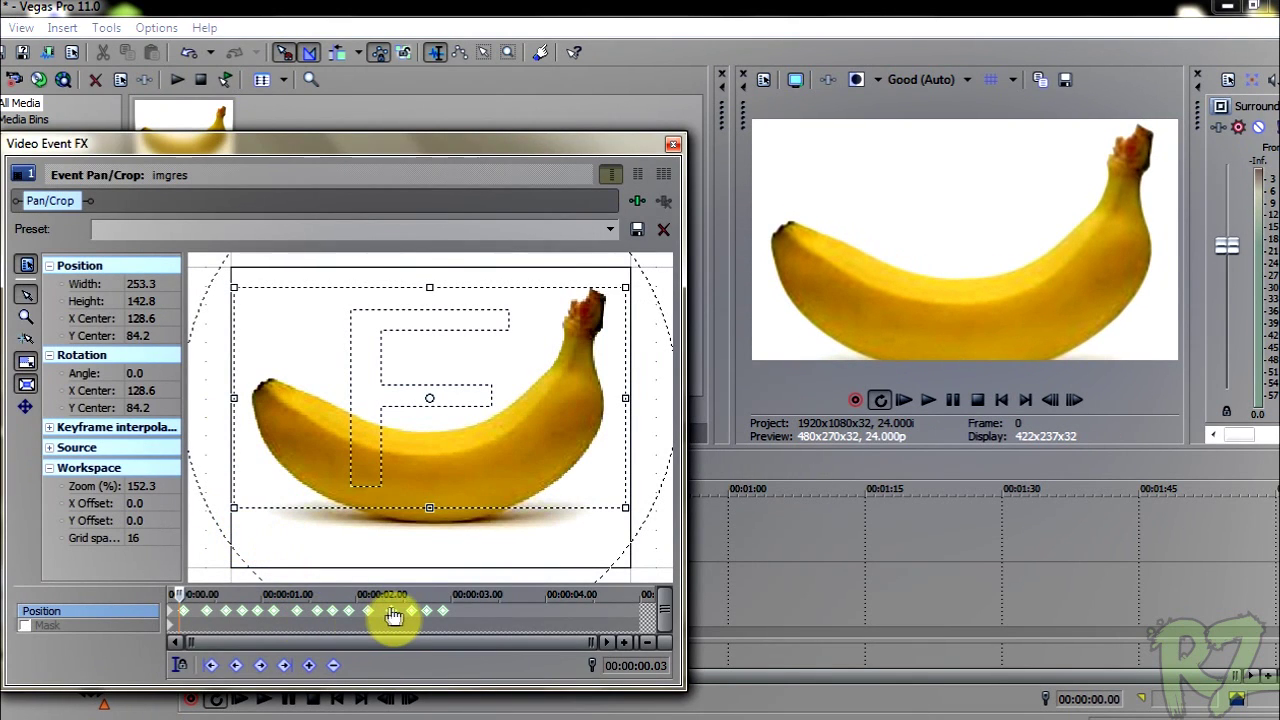
right_click(392, 612)
left_click(466, 549)
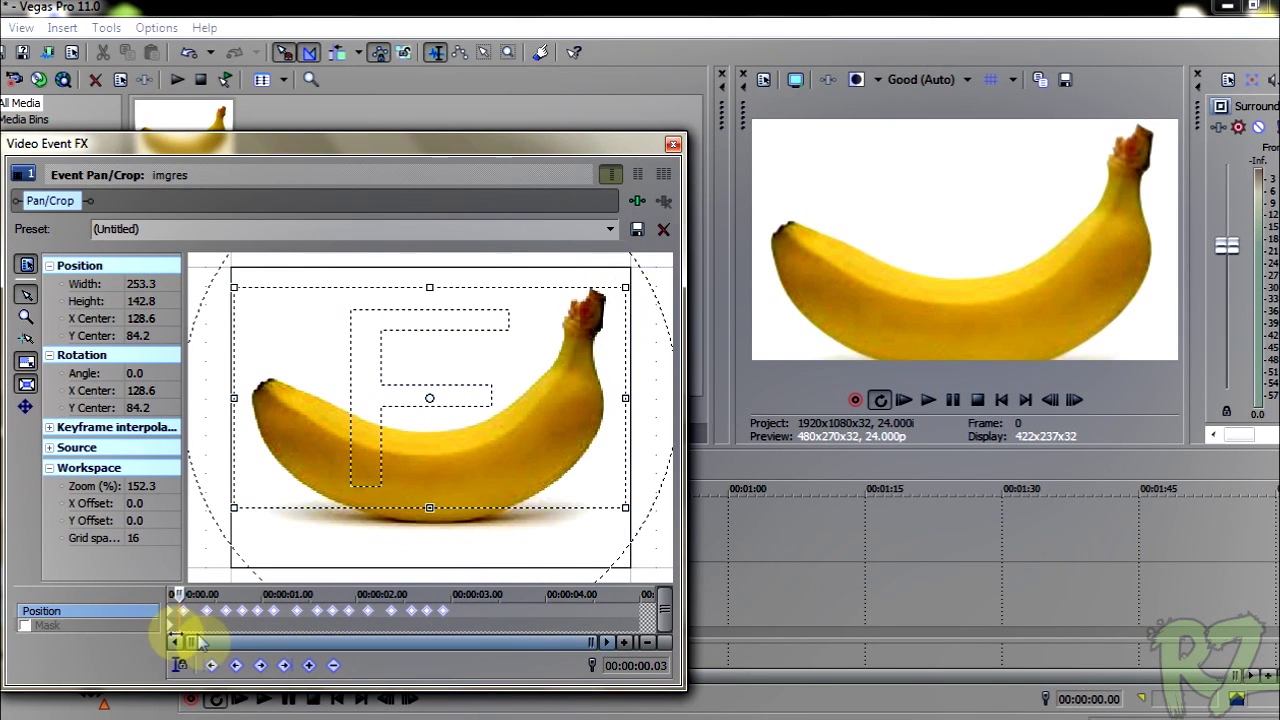
left_click(670, 146)
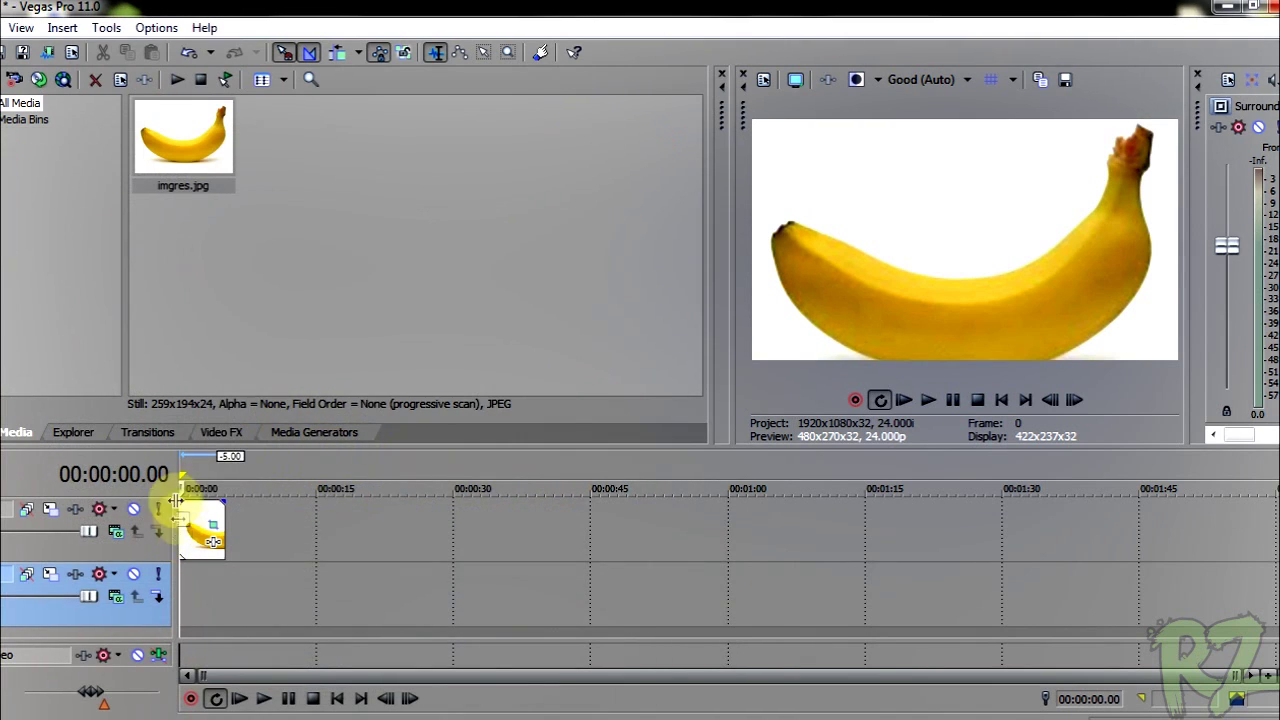
key("space")
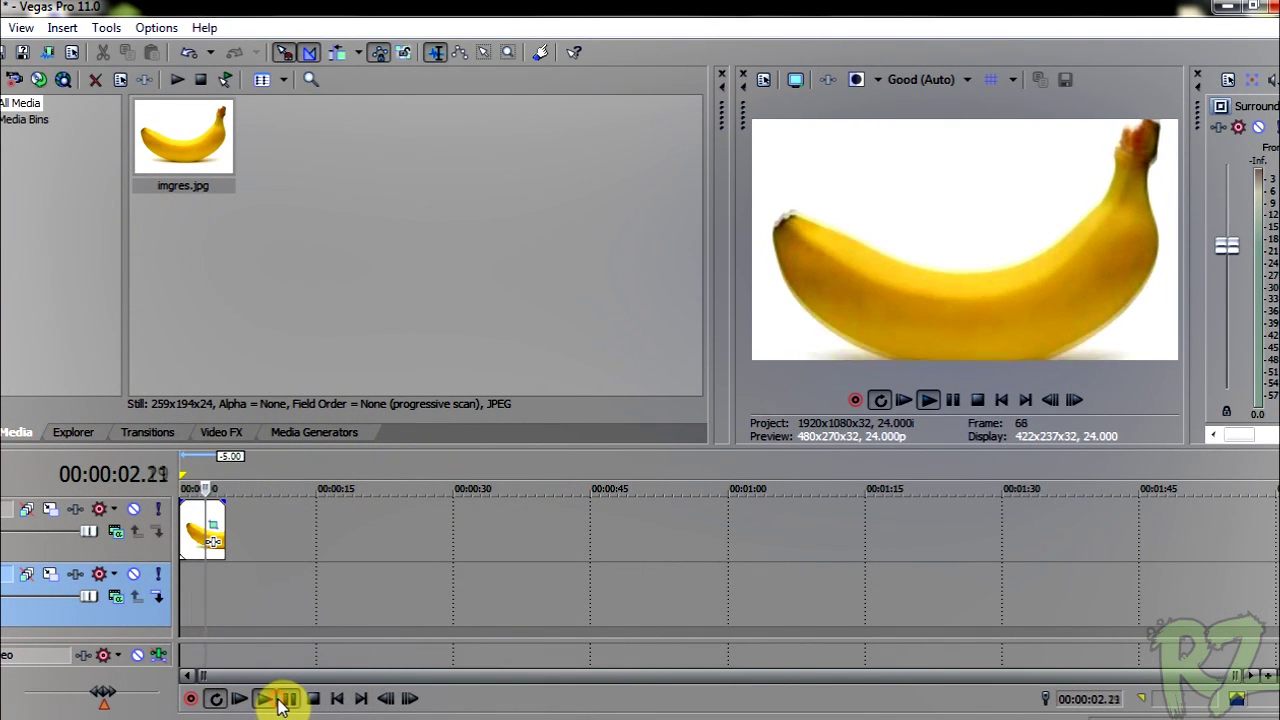
left_click(286, 699)
left_click(215, 530)
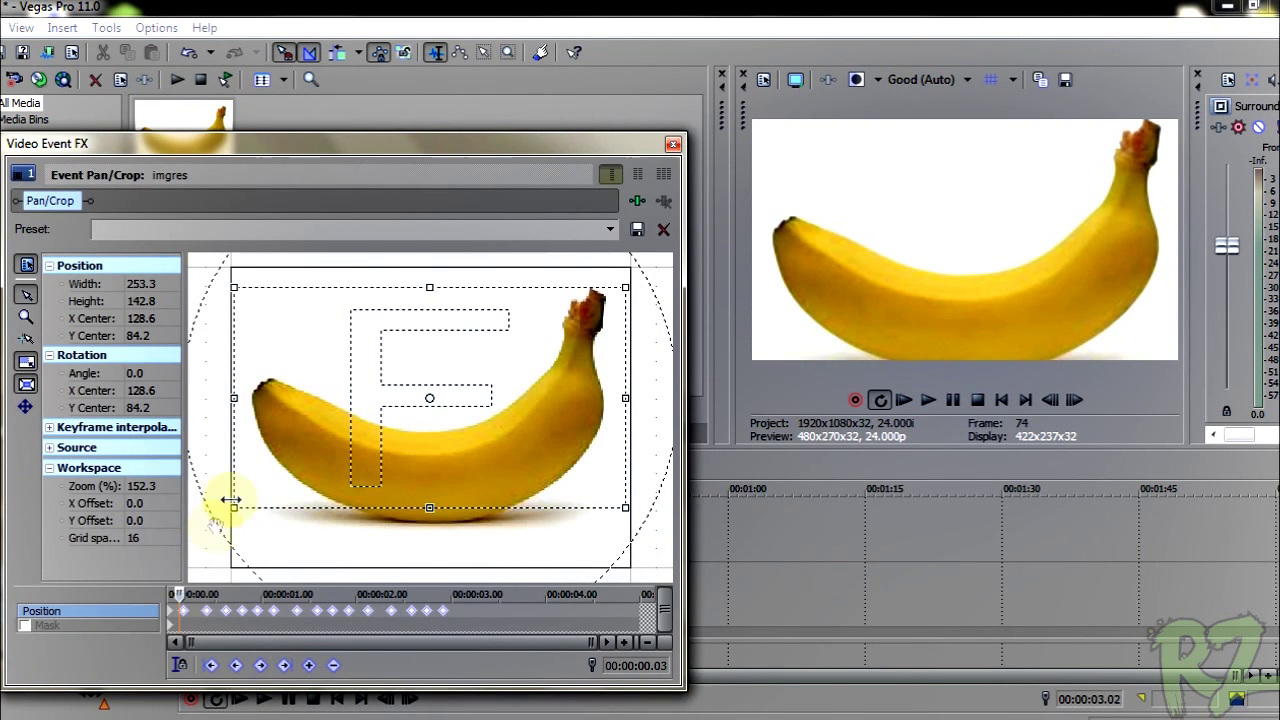
left_click(29, 628)
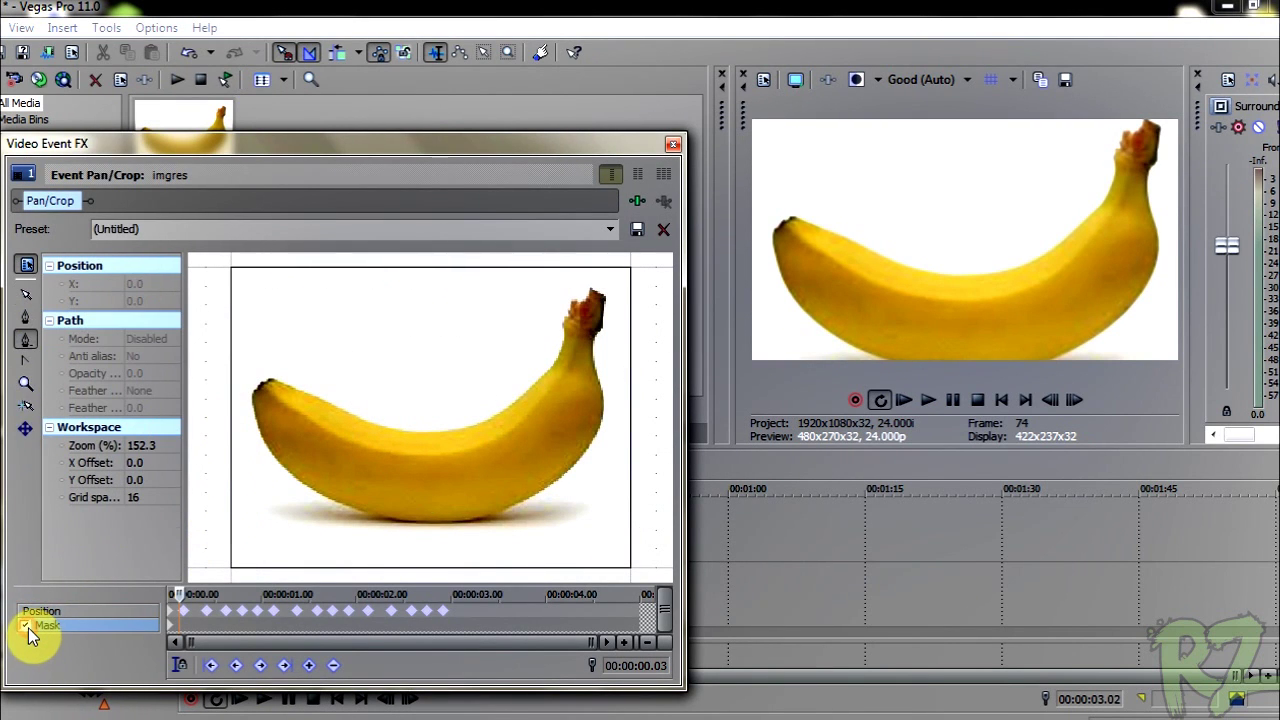
Zoom the canvas onto the banana and place mask points along its top edge to the stem.
left_click(26, 383)
left_click(305, 432)
left_click(293, 433)
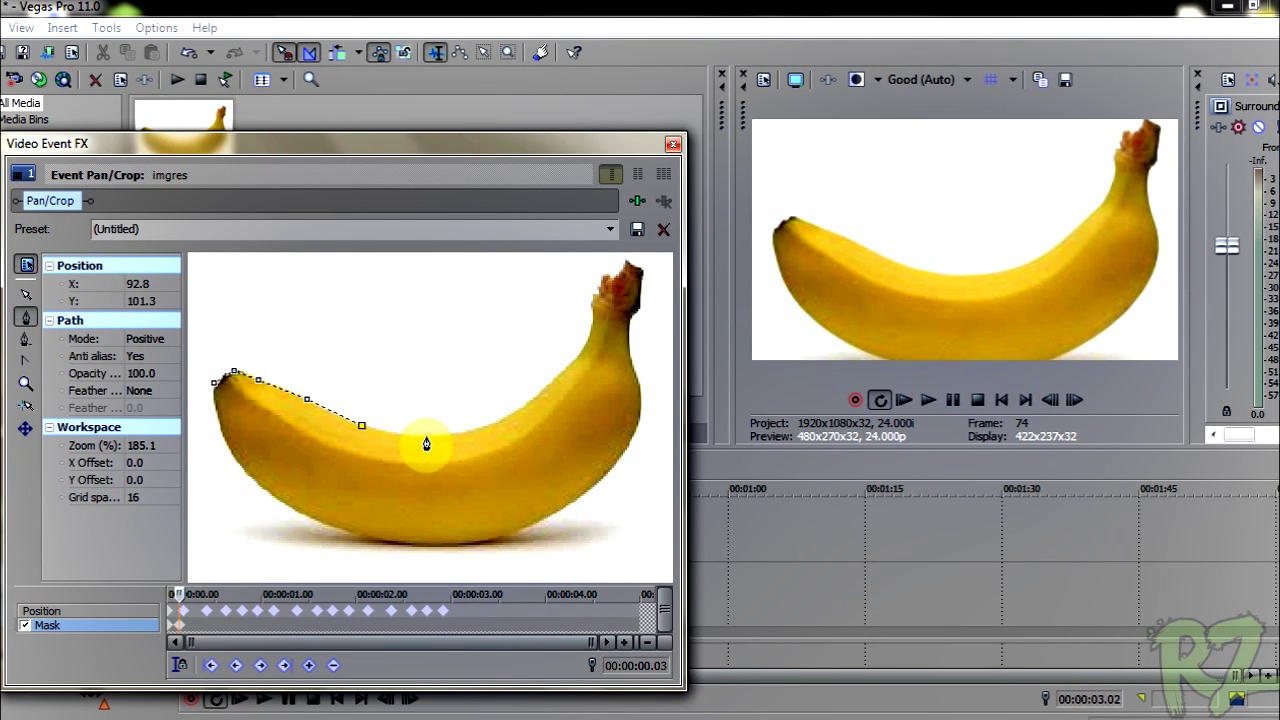
left_click(472, 432)
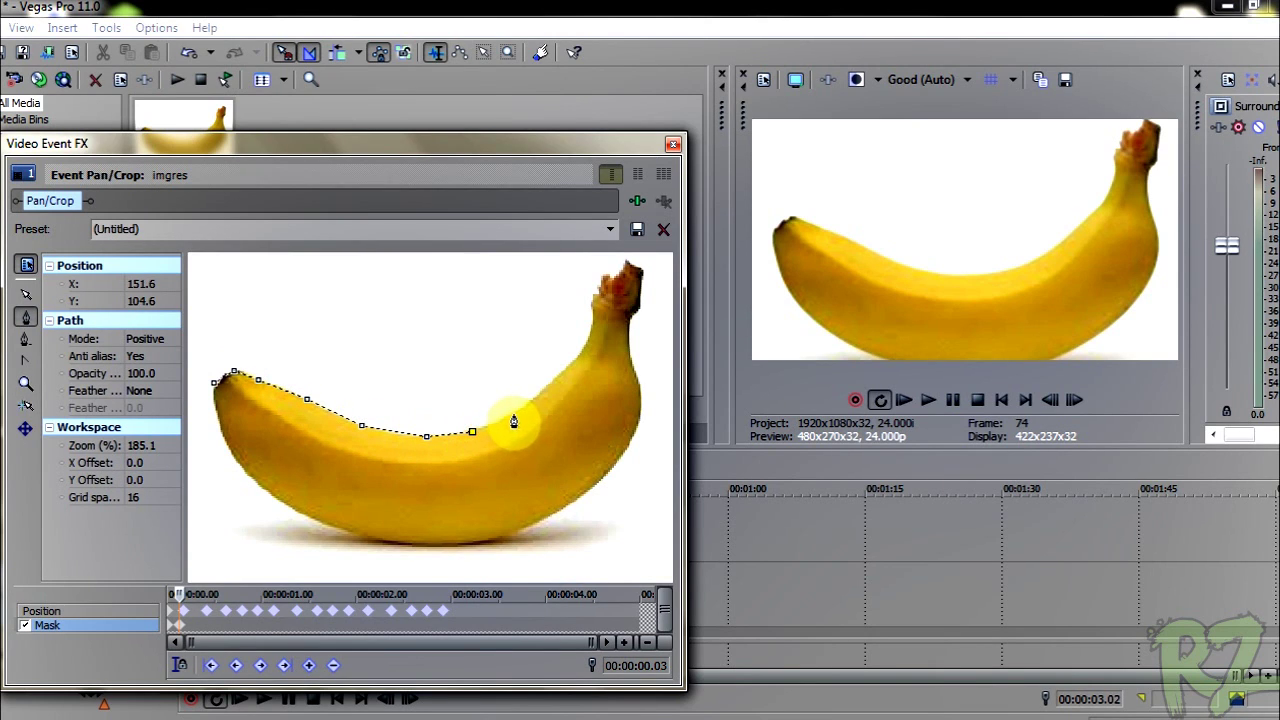
left_click(546, 385)
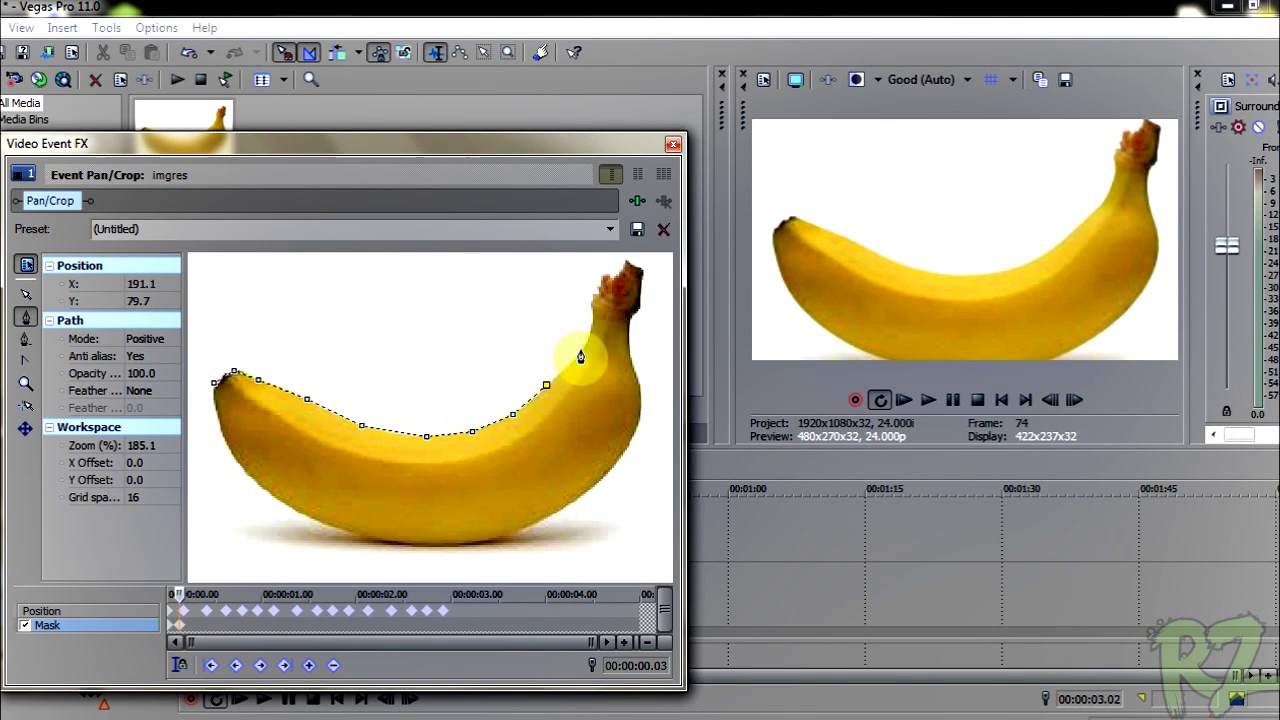
left_click(590, 326)
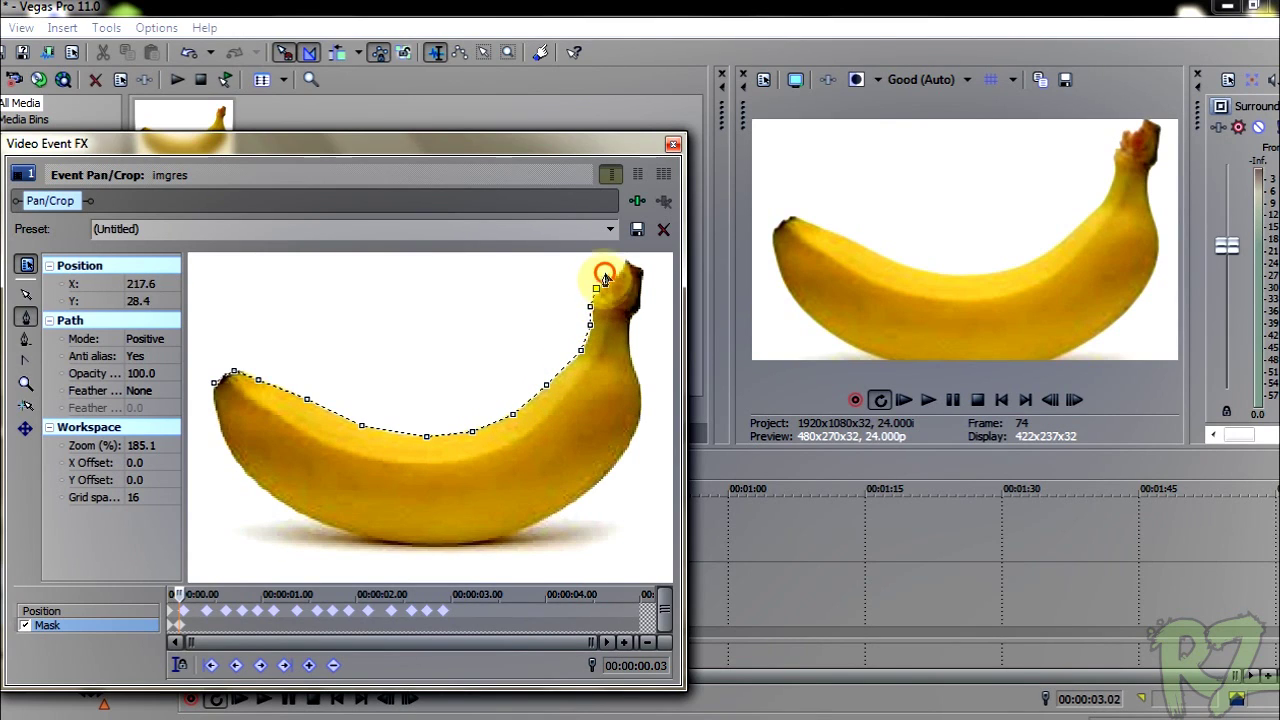
left_click(604, 274)
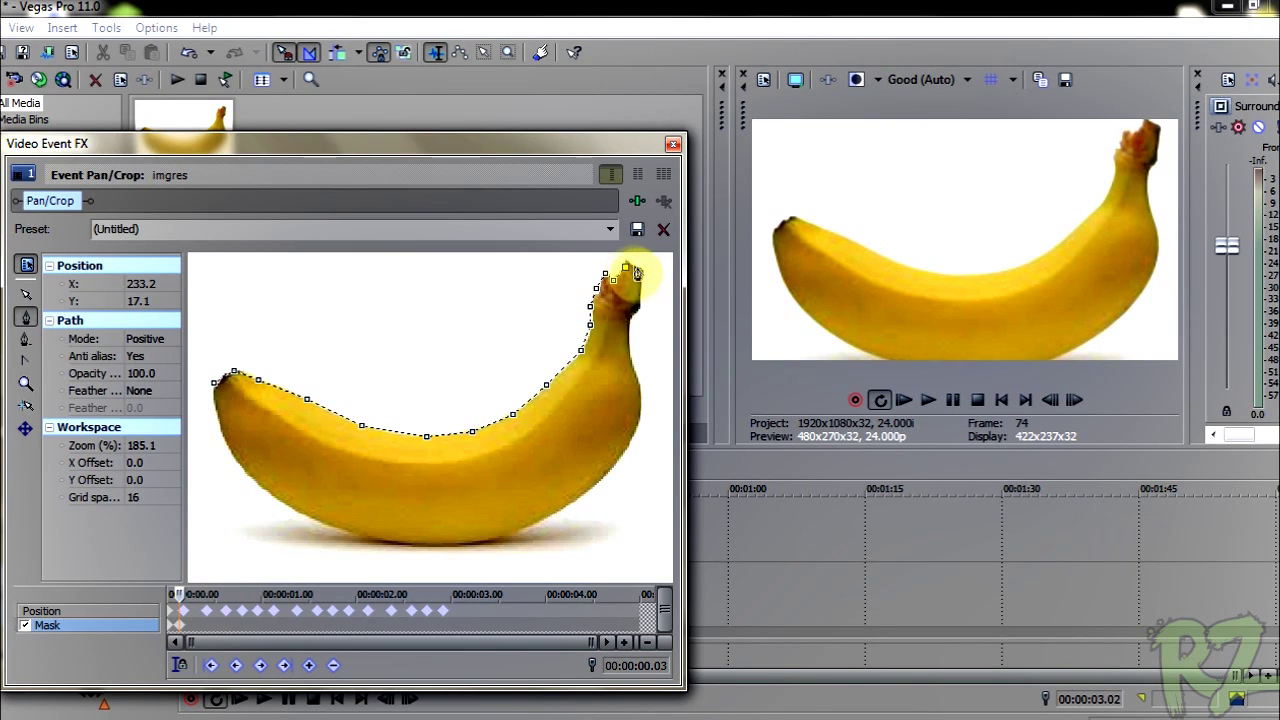
left_click(639, 268)
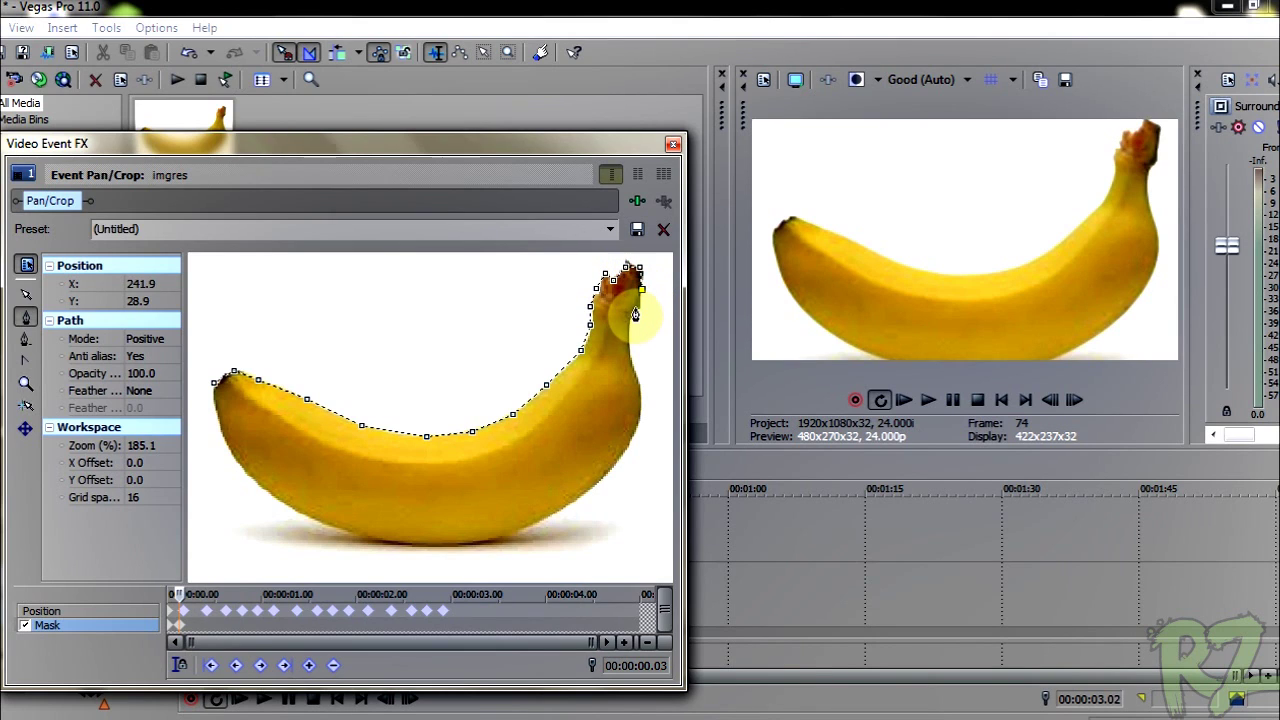
left_click(640, 308)
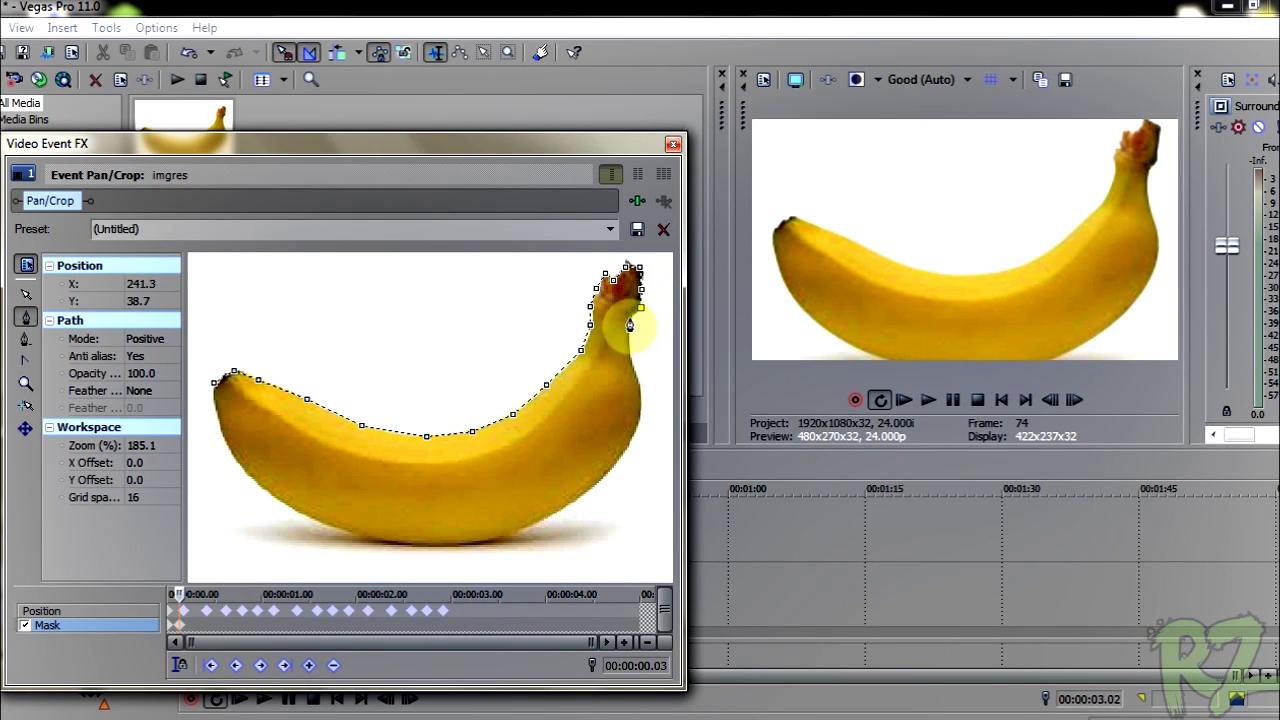
Continue the mask down the right edge and underside, closing it at the left end.
left_click(629, 319)
left_click(628, 353)
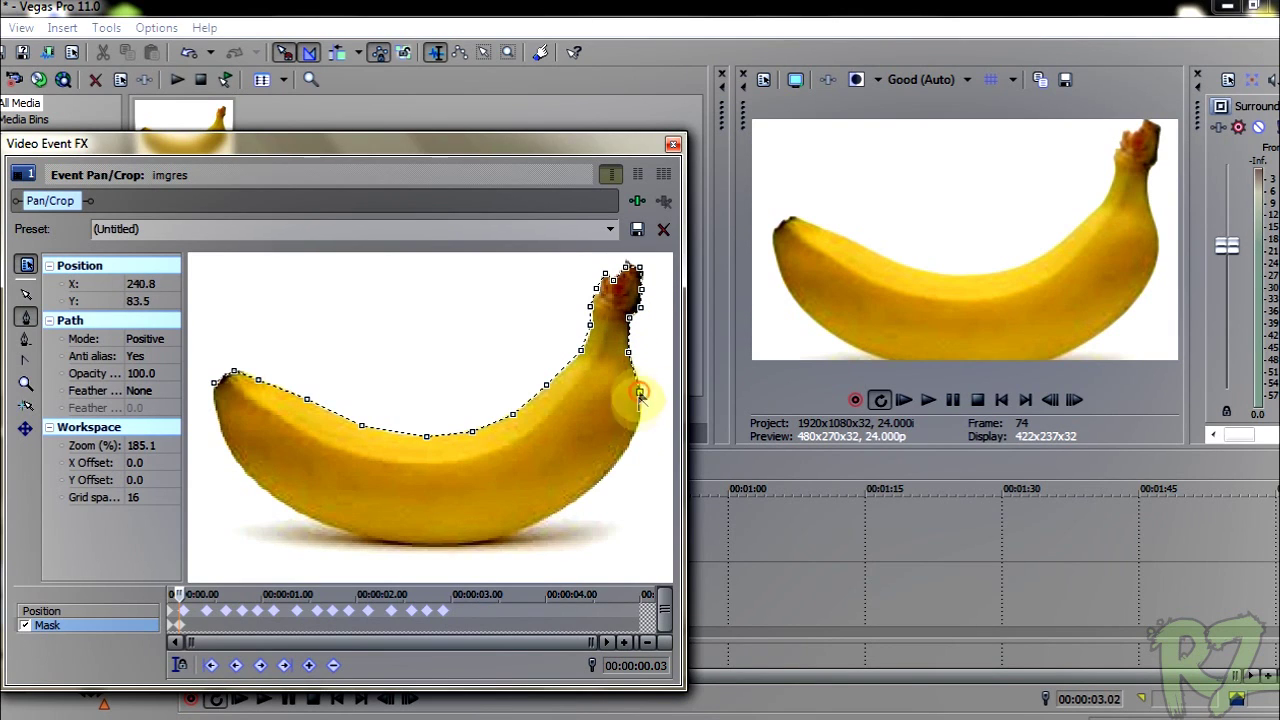
left_click(632, 430)
left_click(617, 460)
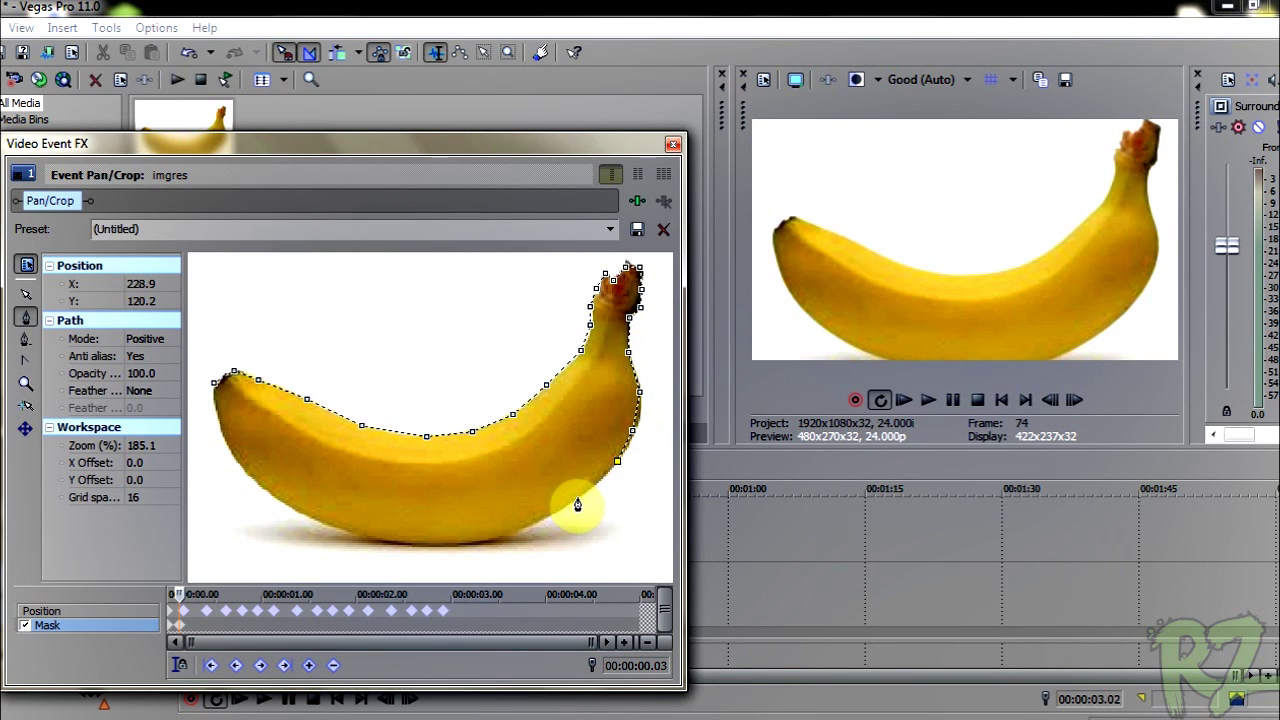
left_click(577, 498)
left_click(389, 538)
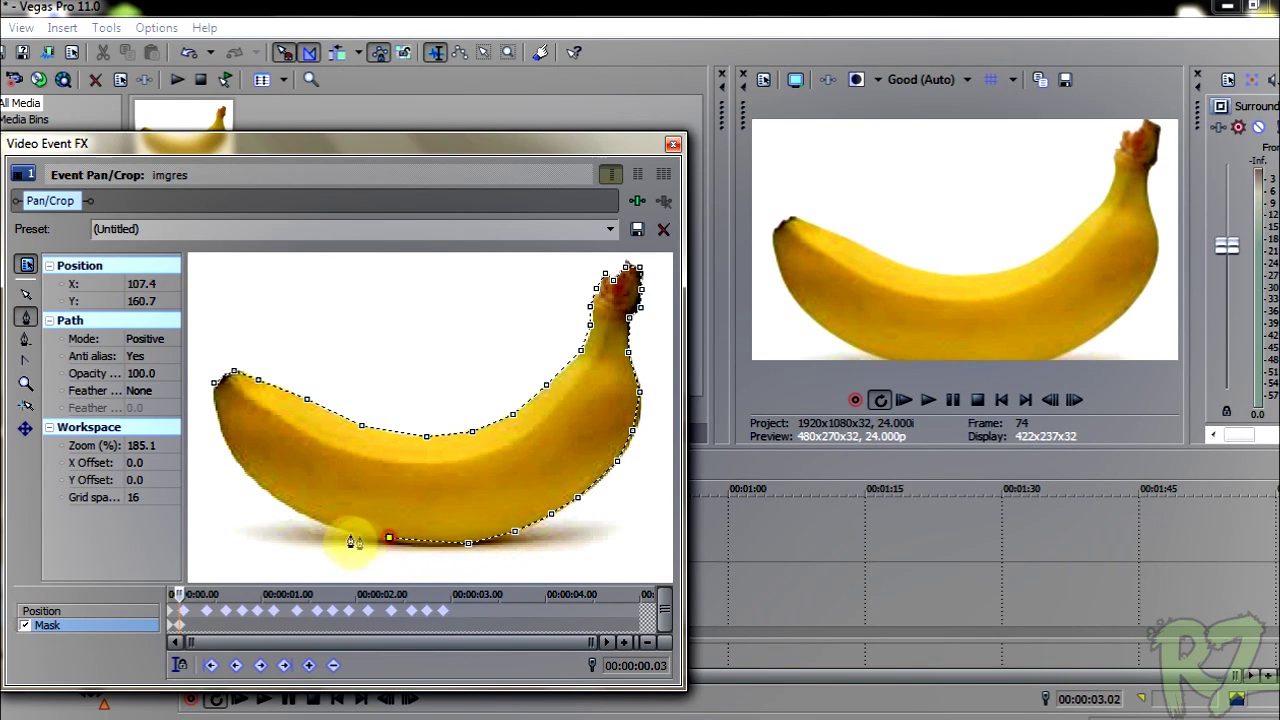
left_click(344, 527)
left_click(275, 498)
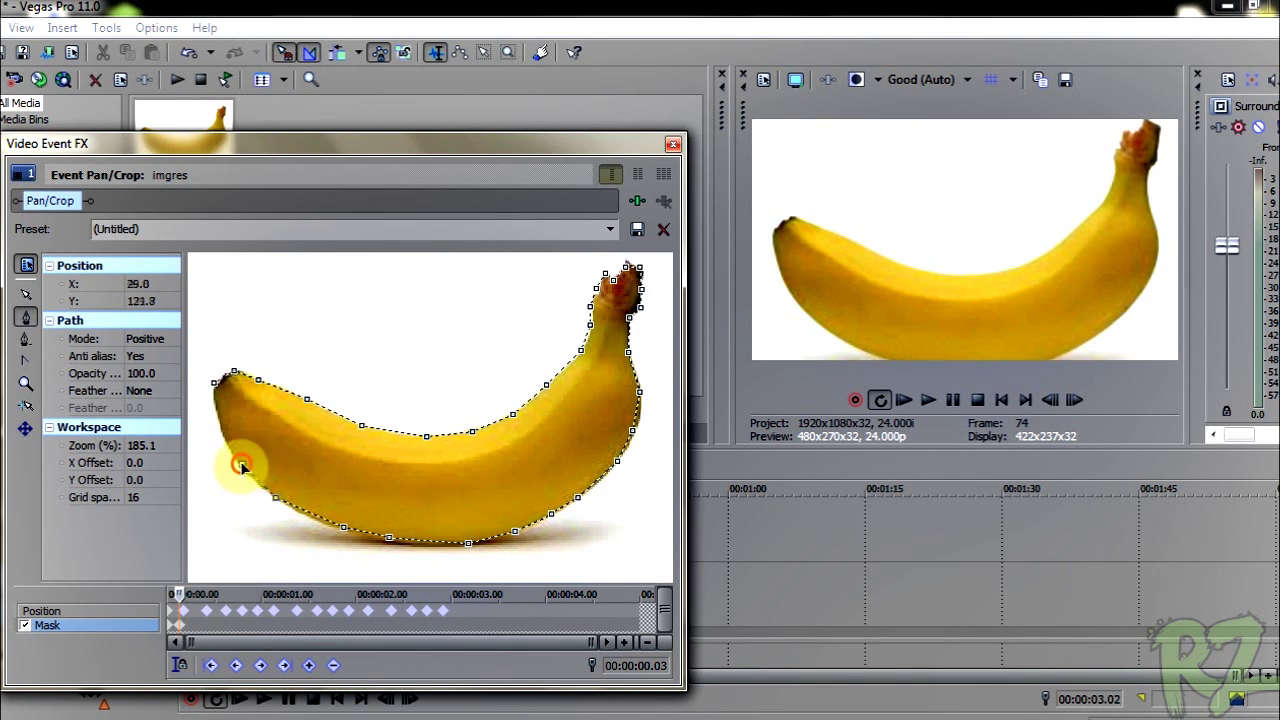
left_click(214, 382)
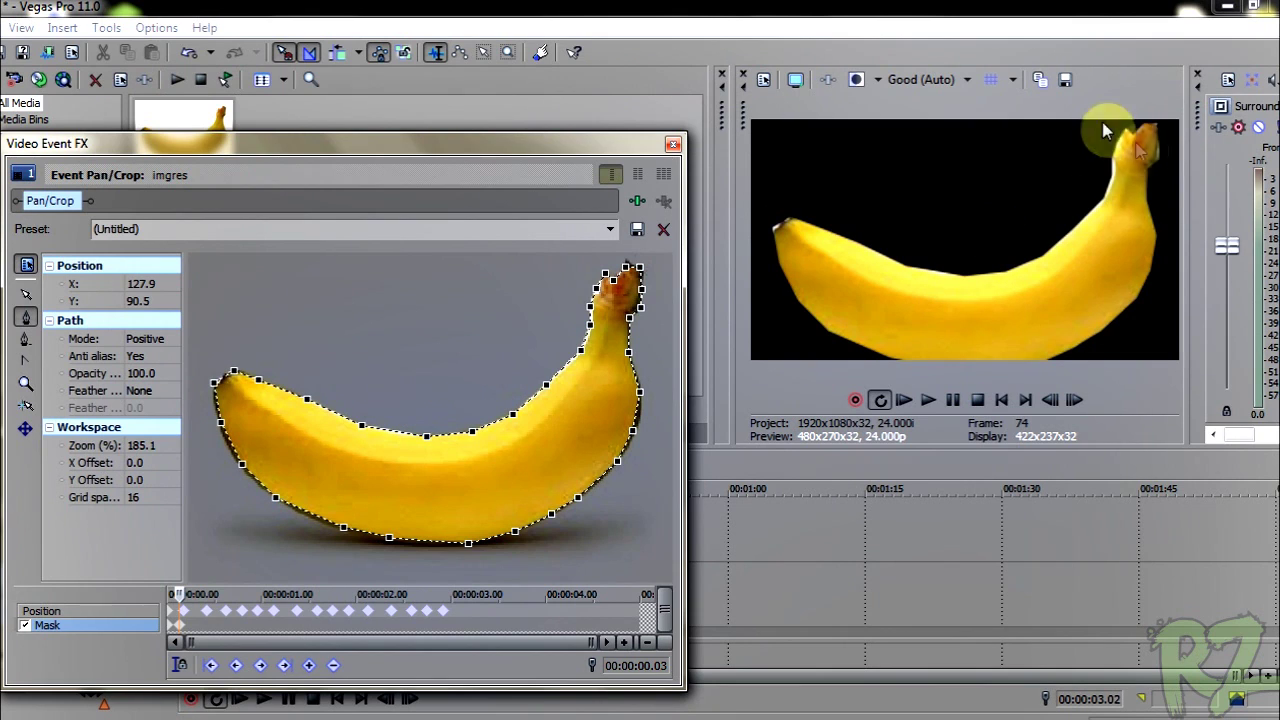
Set the mask path's Feather type to Both and Feather (%) to 2.0.
left_click(151, 390)
left_click(145, 447)
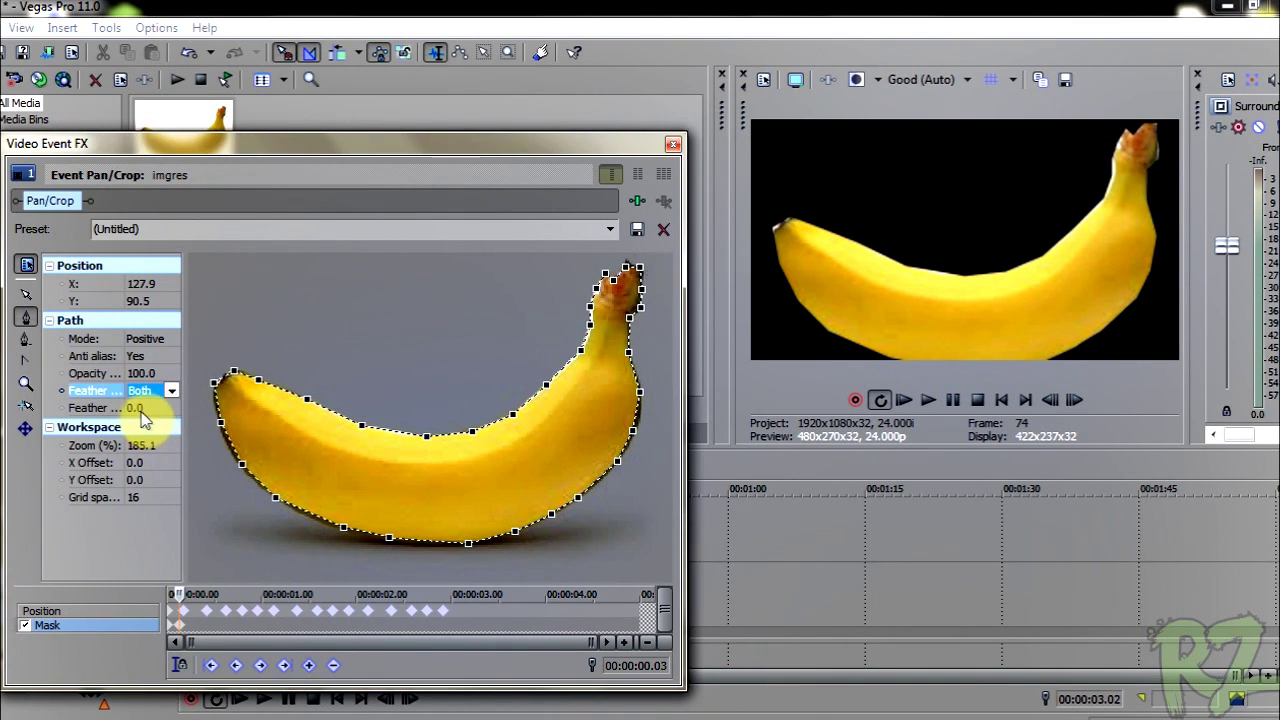
left_click(140, 408)
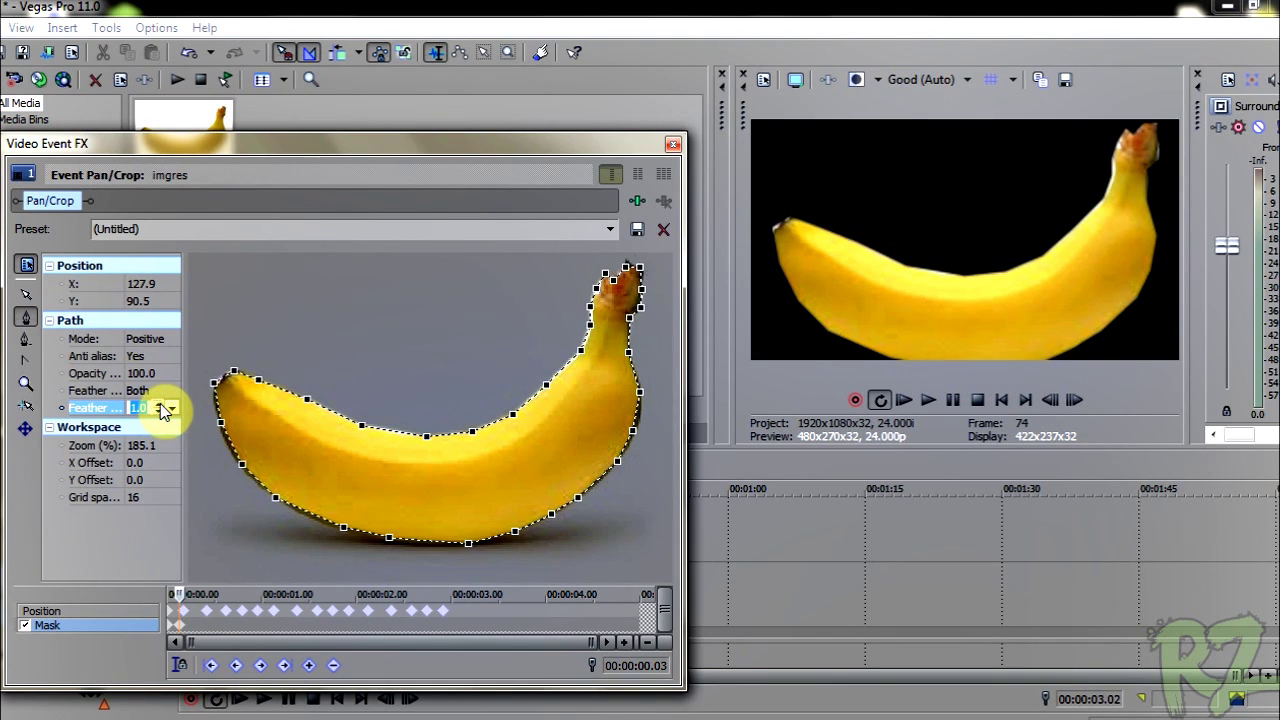
left_click(160, 404)
left_click(131, 407)
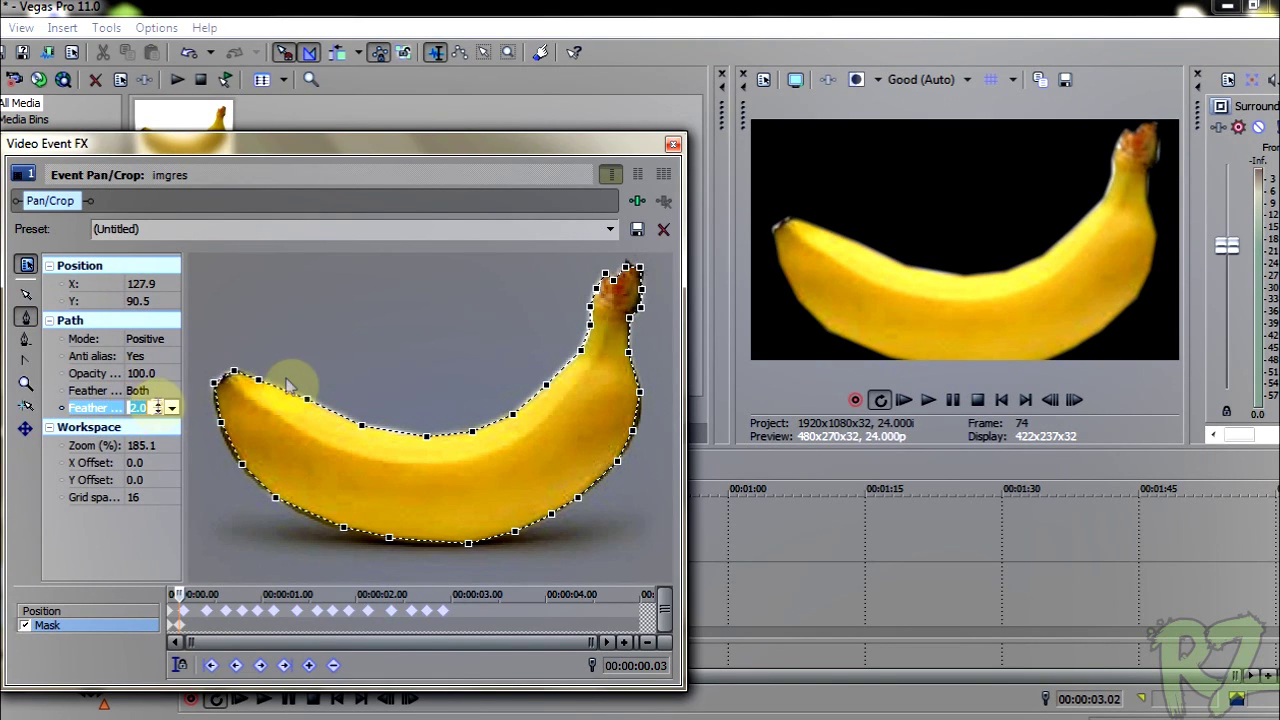
left_click(673, 143)
left_click(187, 530)
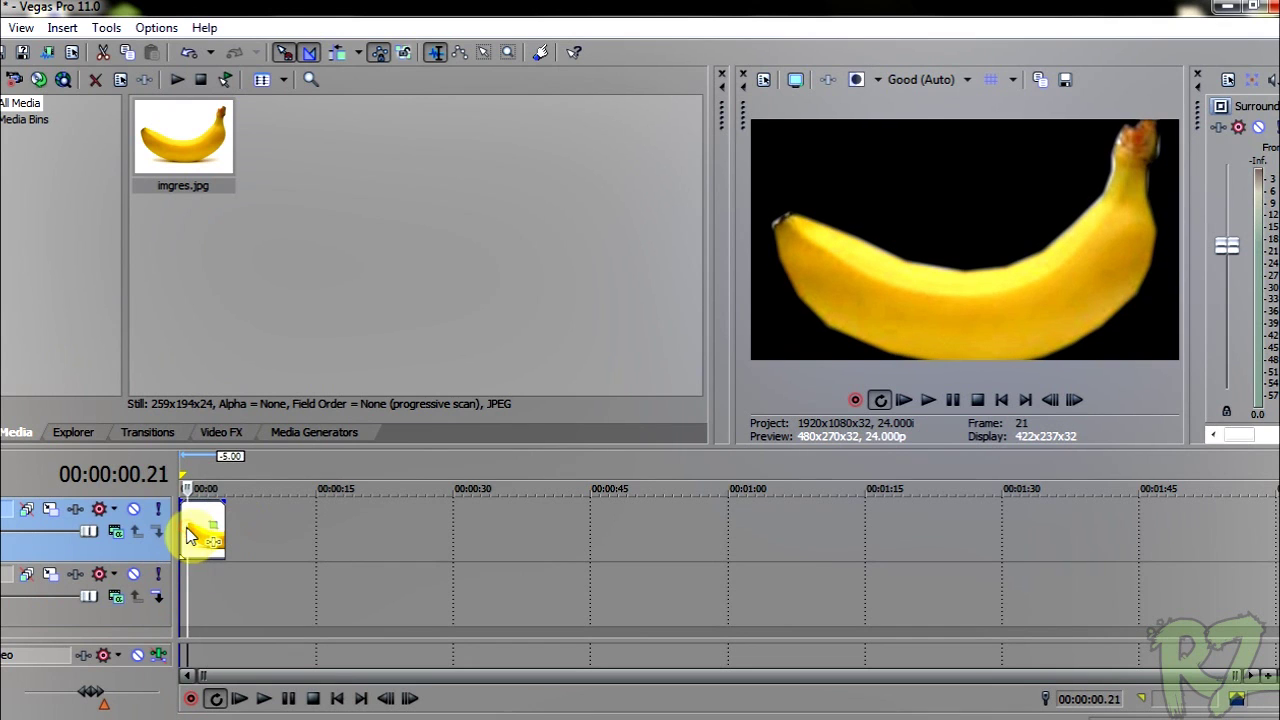
Add a mask keyframe at about 00:00:02.22 and delete the mask path there.
left_click(214, 536)
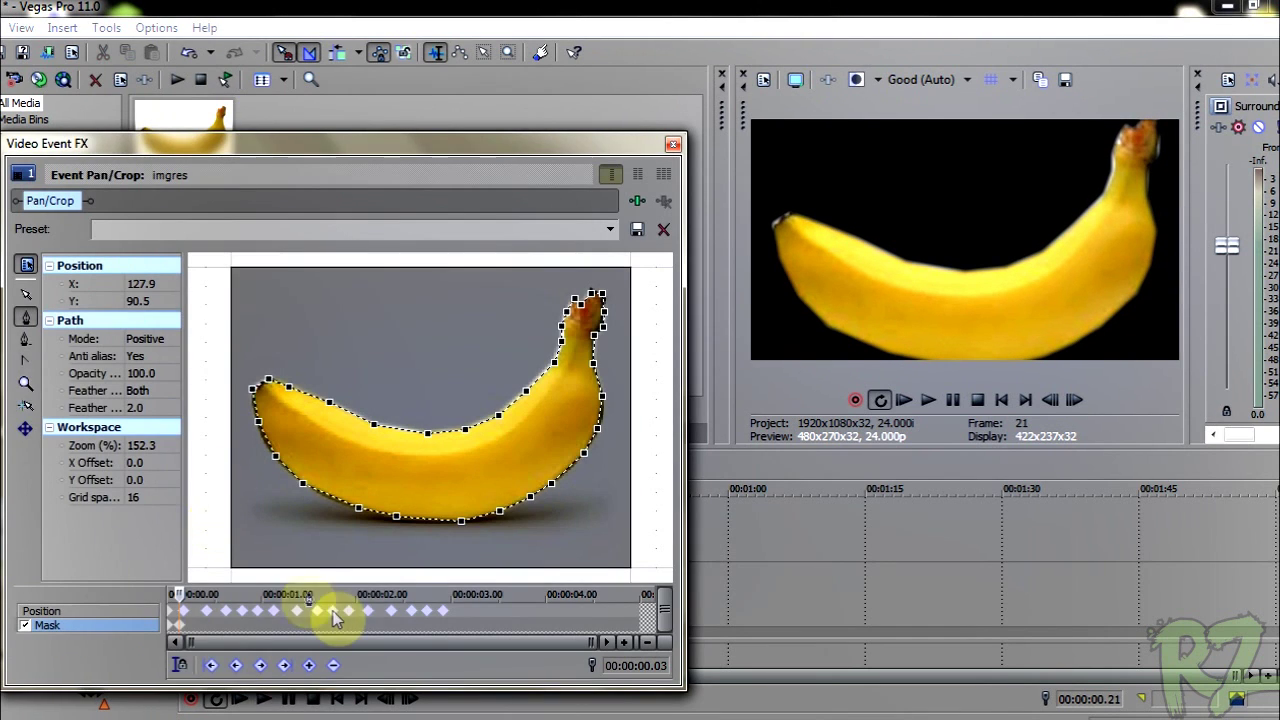
left_click_drag(178, 637, 532, 628)
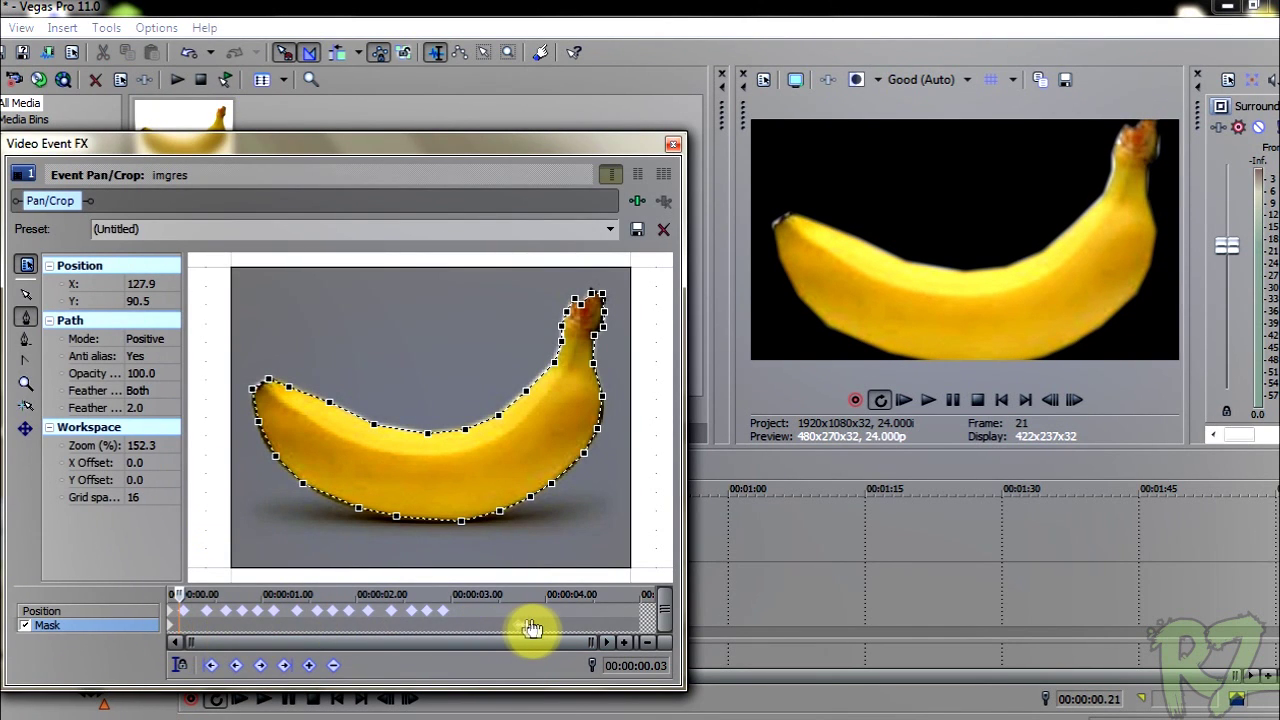
double_click(465, 625)
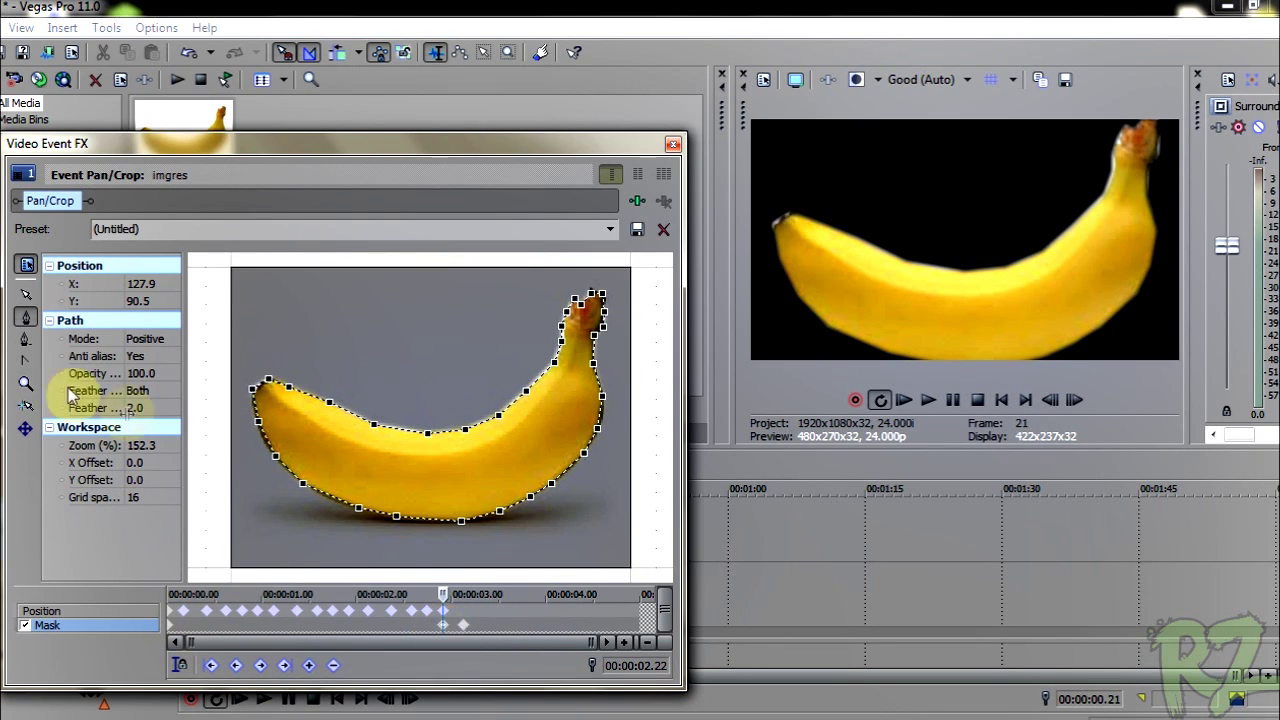
left_click(25, 340)
left_click(251, 391)
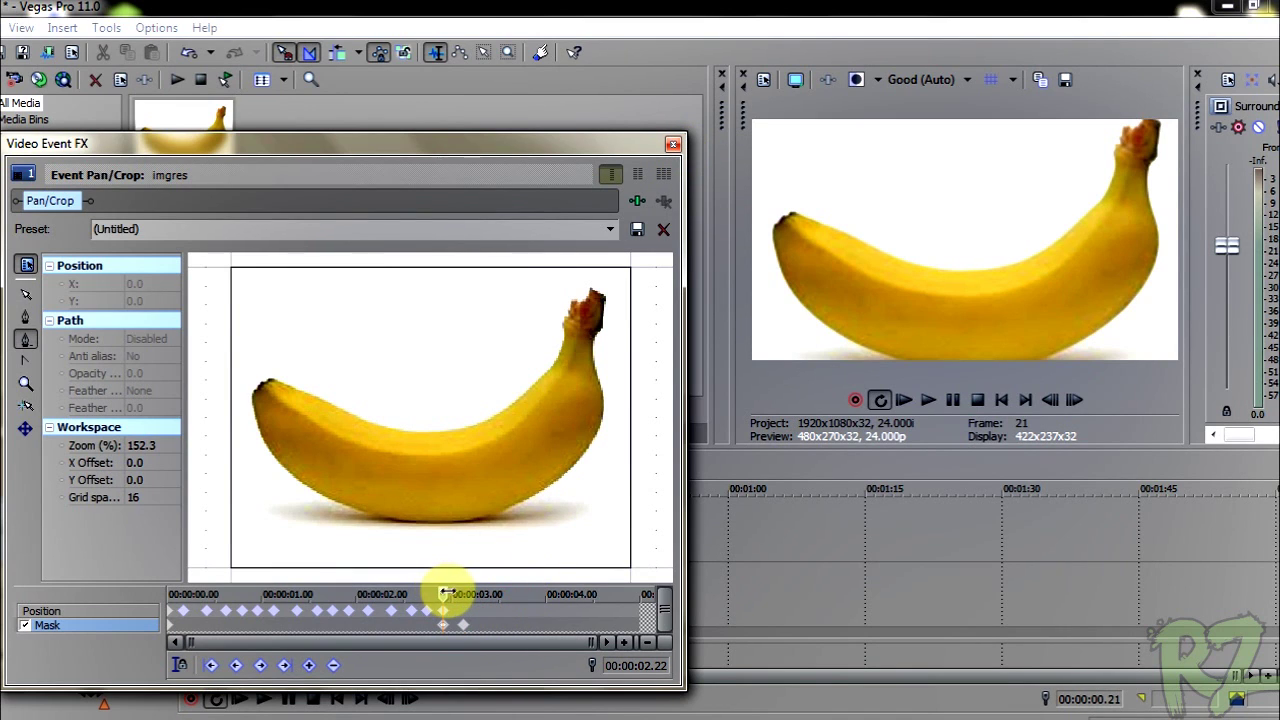
left_click_drag(446, 593, 461, 594)
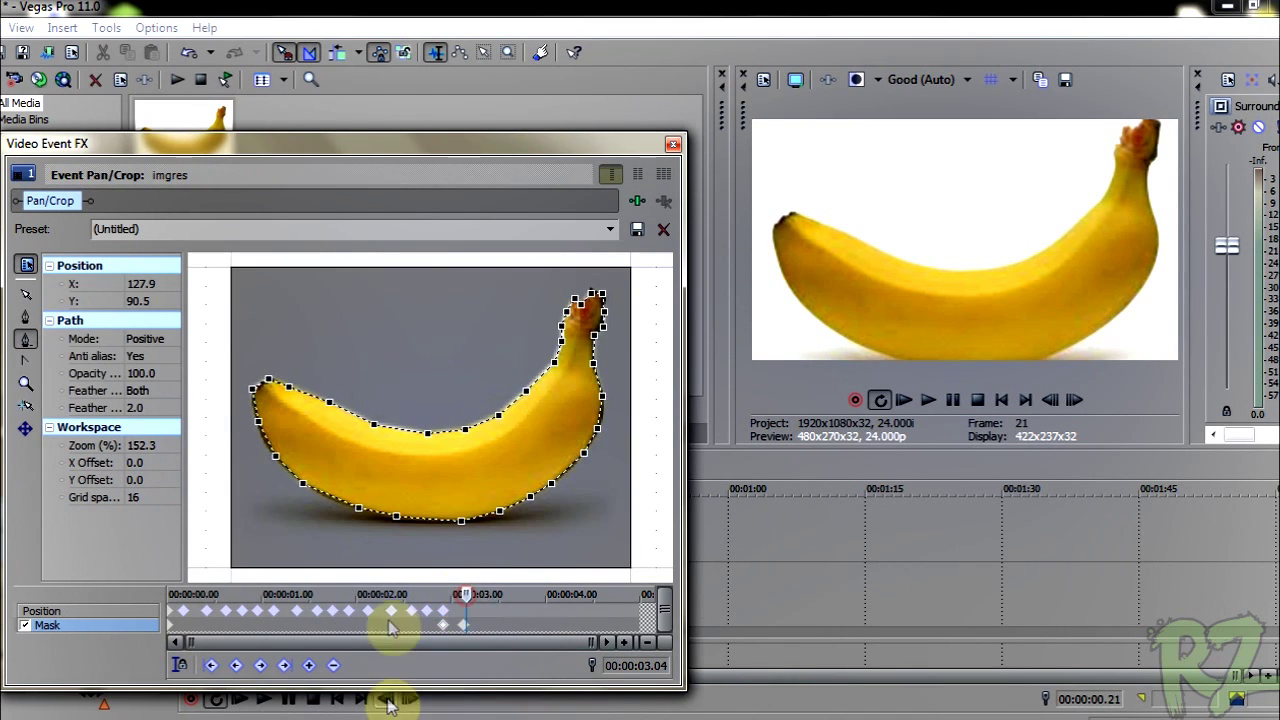
At about 3.03 s, enlarge the Position crop frame, make that keyframe Fast, and preview.
left_click(60, 612)
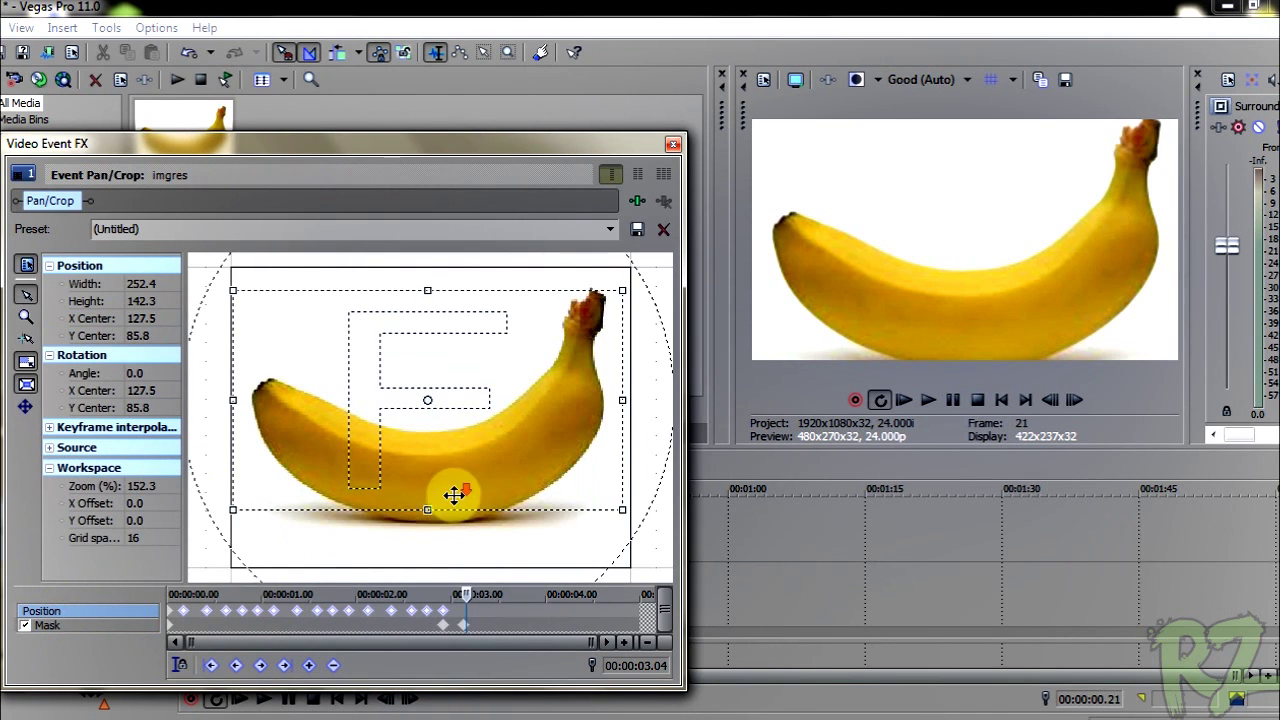
scroll(460, 495, "down", 3)
left_click_drag(563, 480, 659, 559)
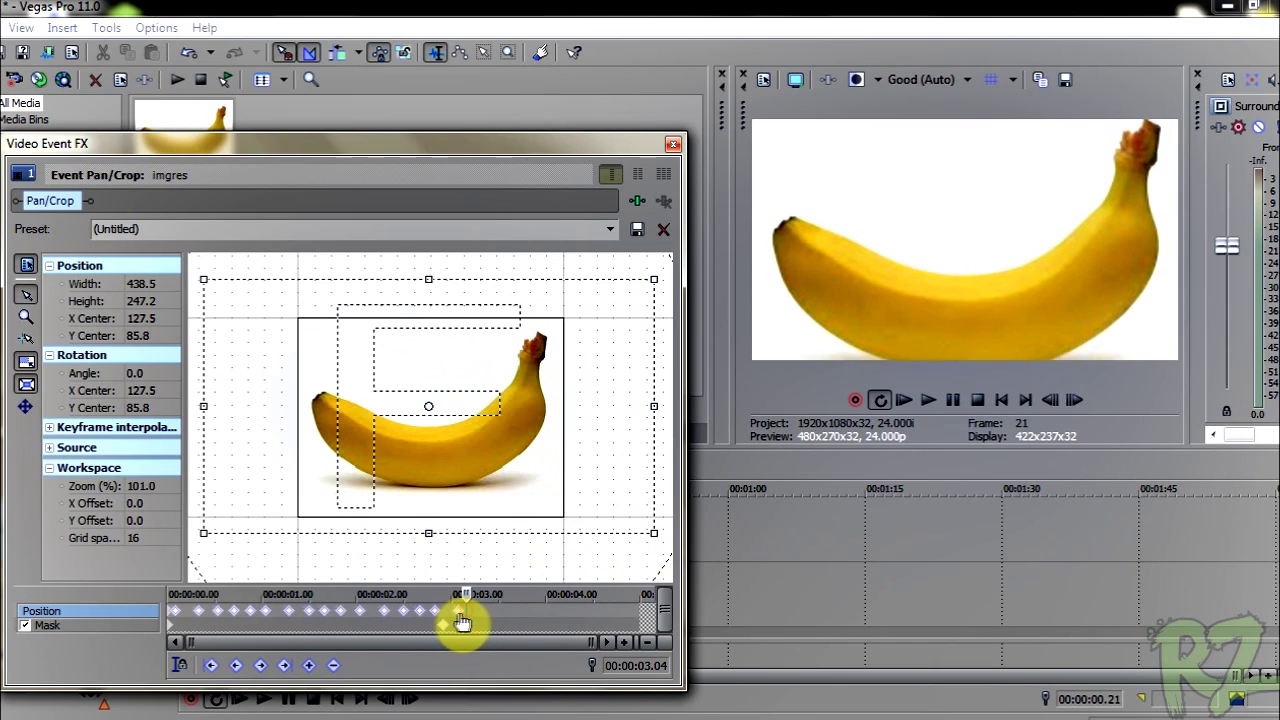
left_click_drag(468, 618, 467, 622)
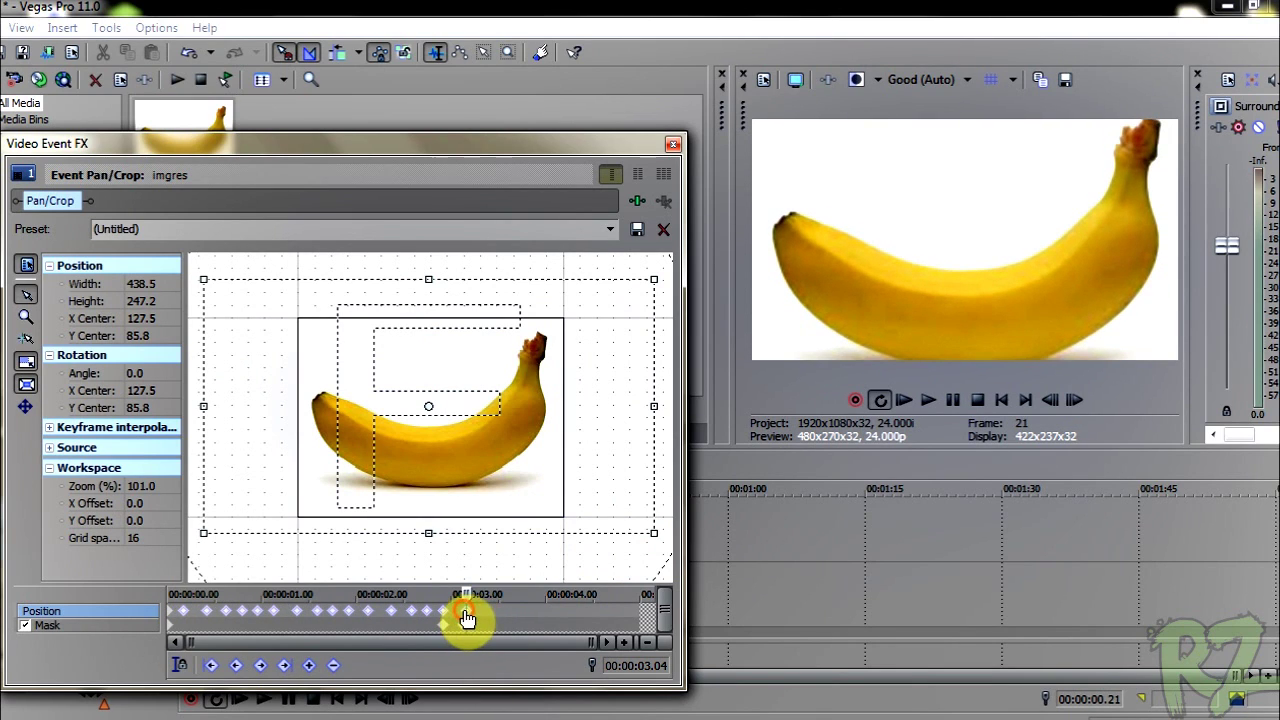
right_click(466, 620)
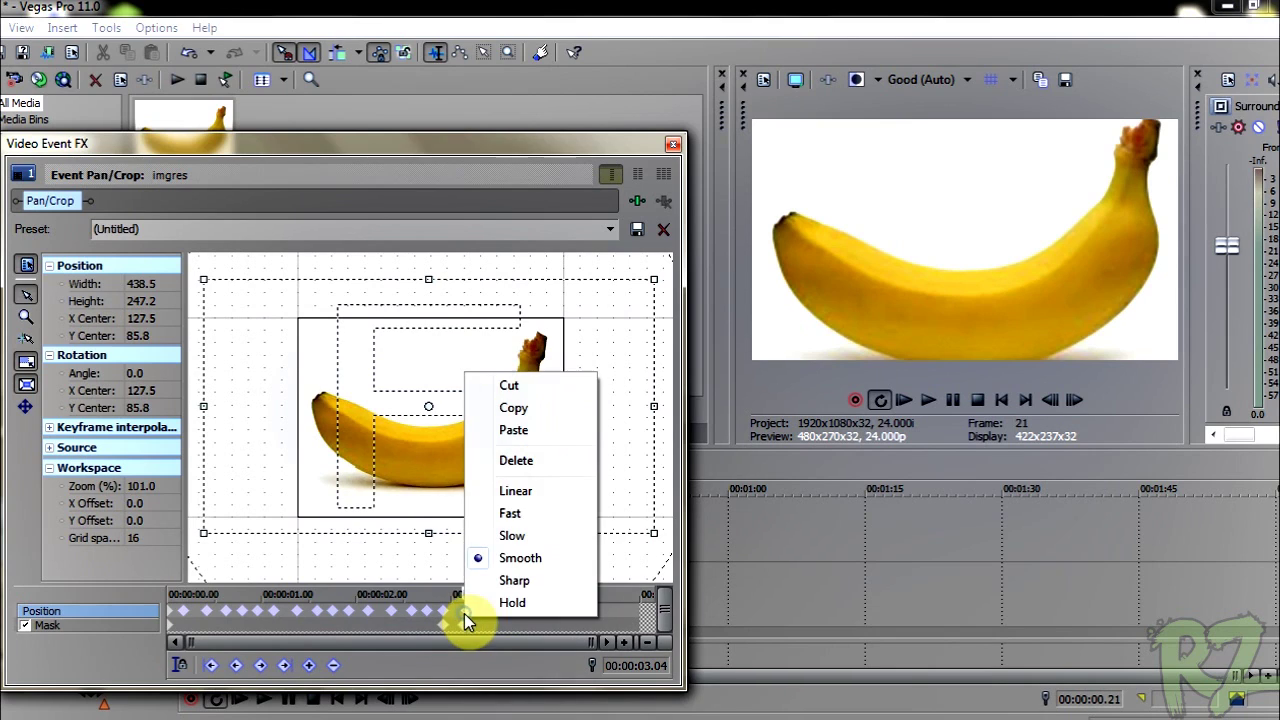
left_click(519, 518)
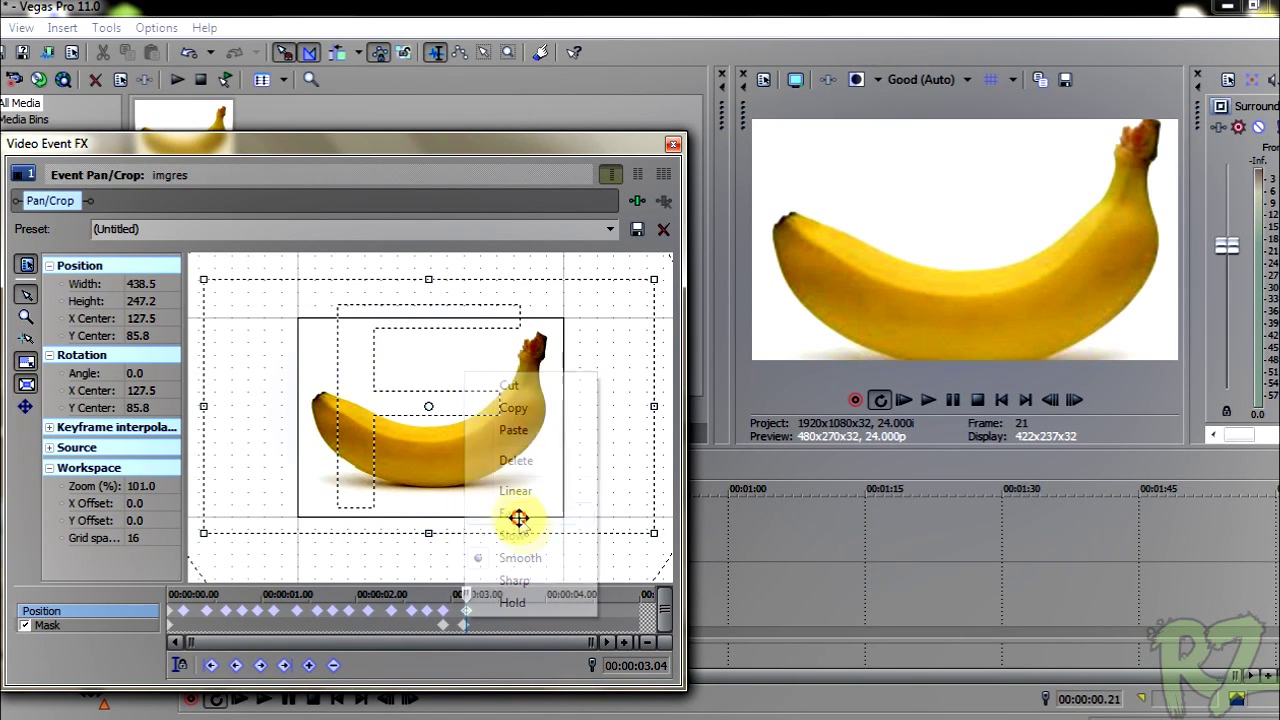
left_click(673, 144)
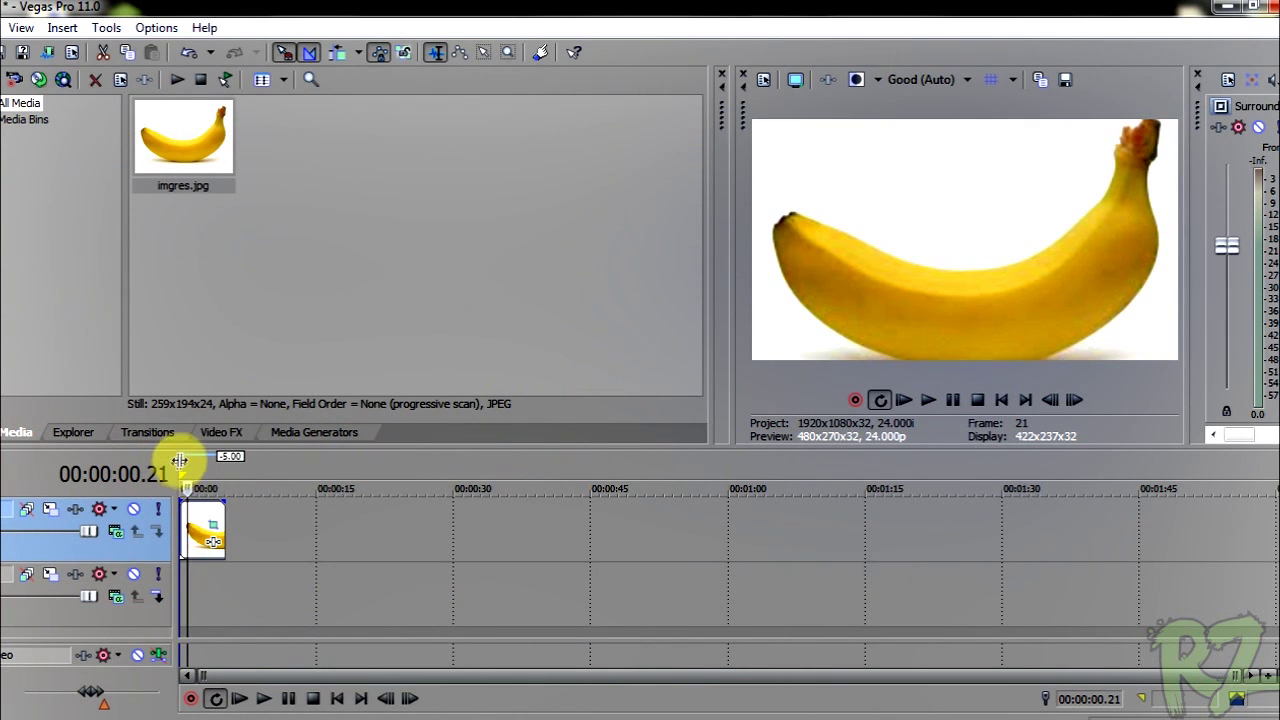
key("space")
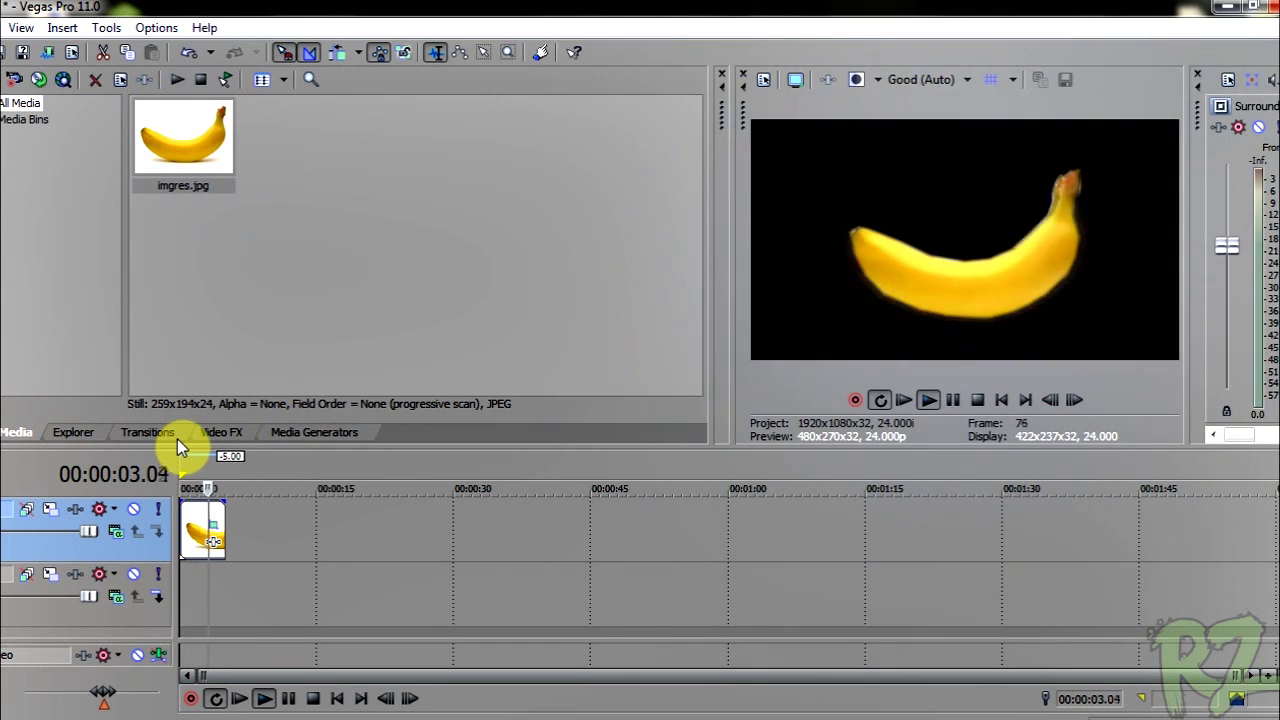
Paste a banana copy onto the second track, shift its Pan/Crop frame sideways, and preview.
key("space")
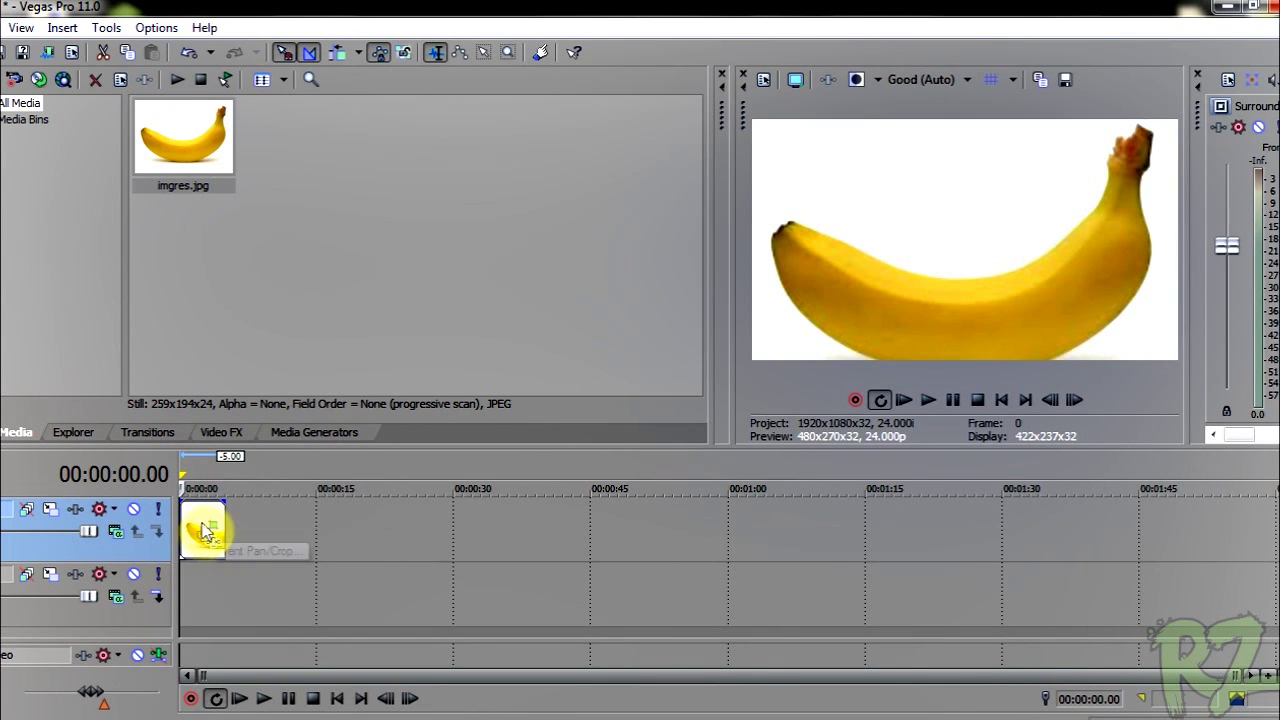
left_click(181, 586)
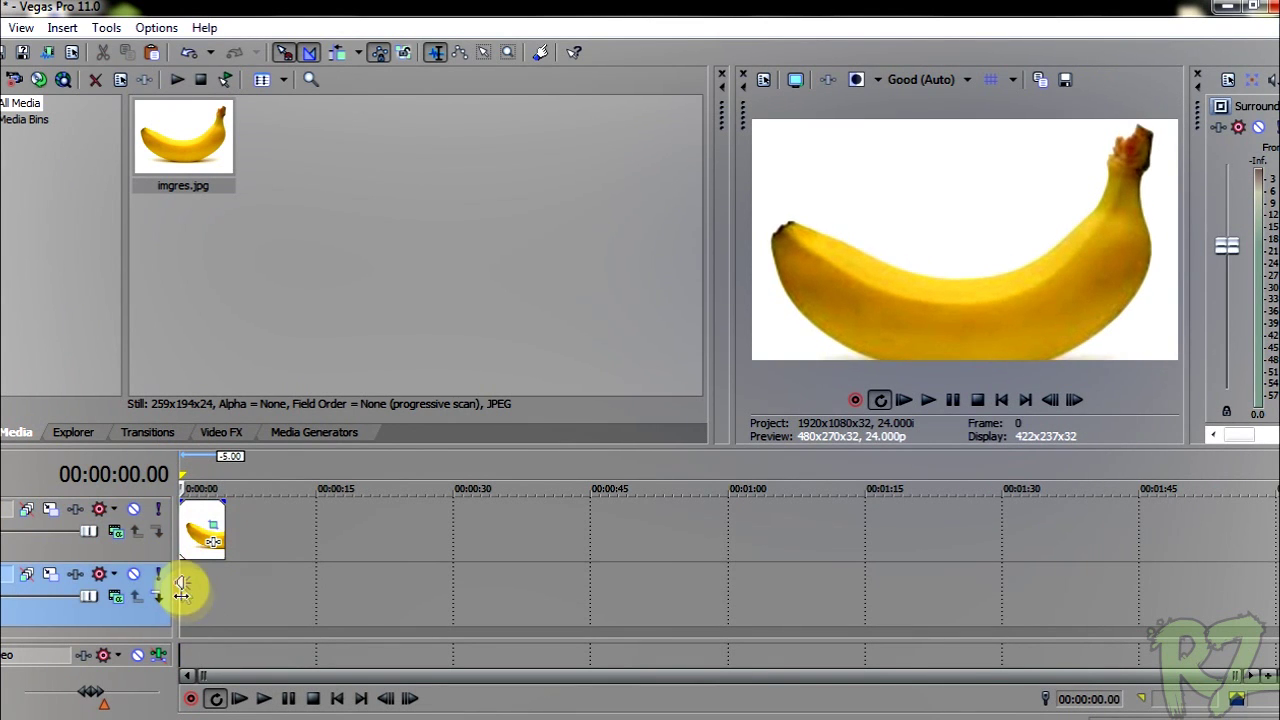
key("ctrl+v")
left_click(193, 590)
left_click(211, 591)
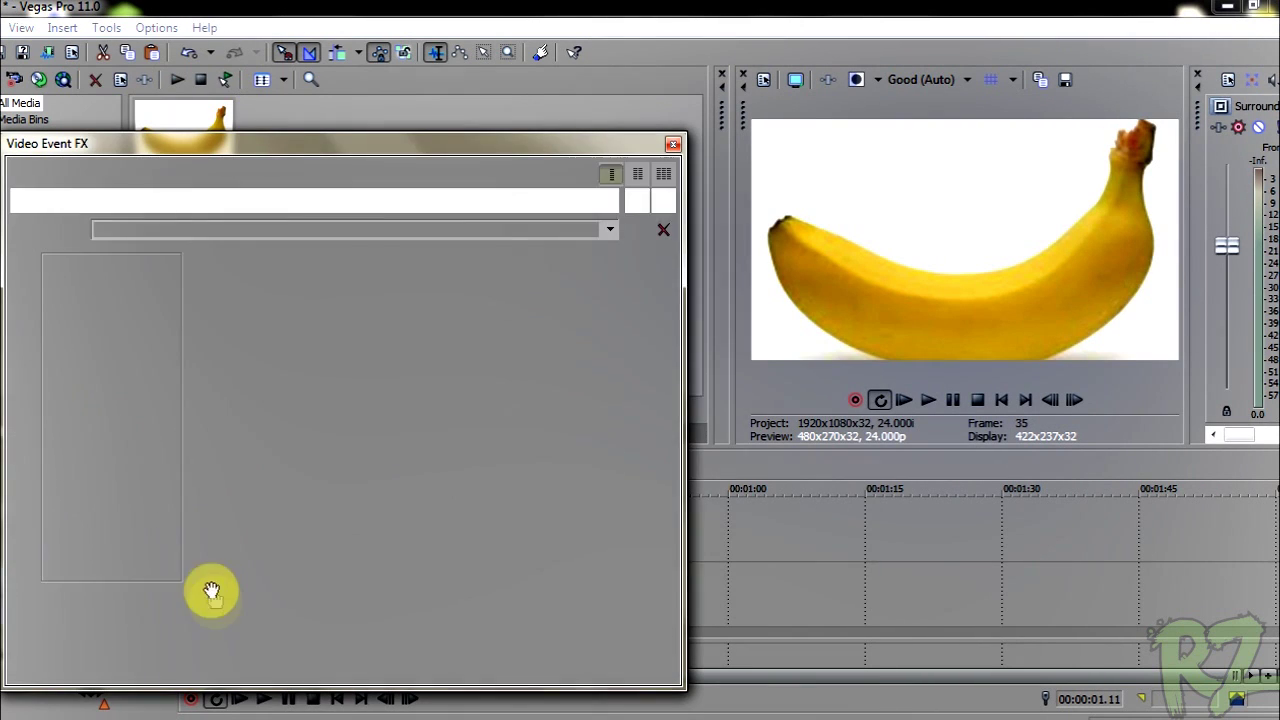
mouse_move(409, 491)
left_mouse_down()
mouse_move(646, 511)
mouse_move(637, 498)
left_mouse_up()
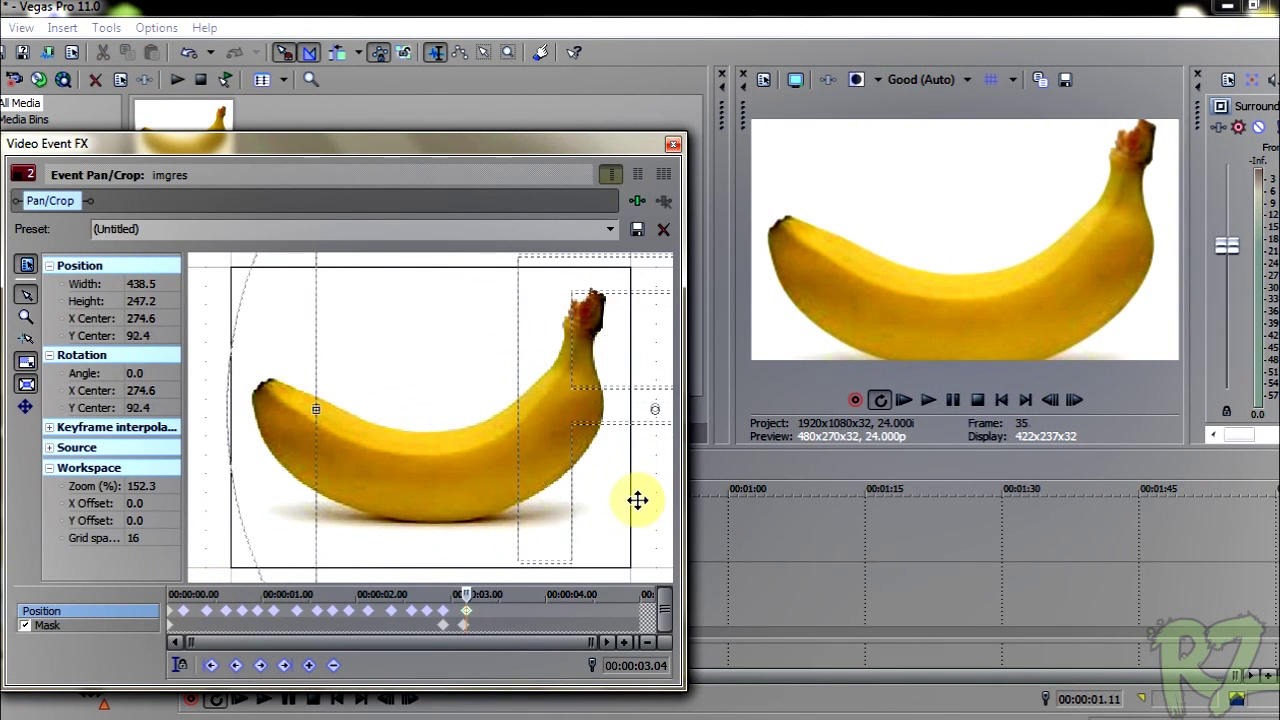
left_click(674, 145)
left_click(183, 458)
key("space")
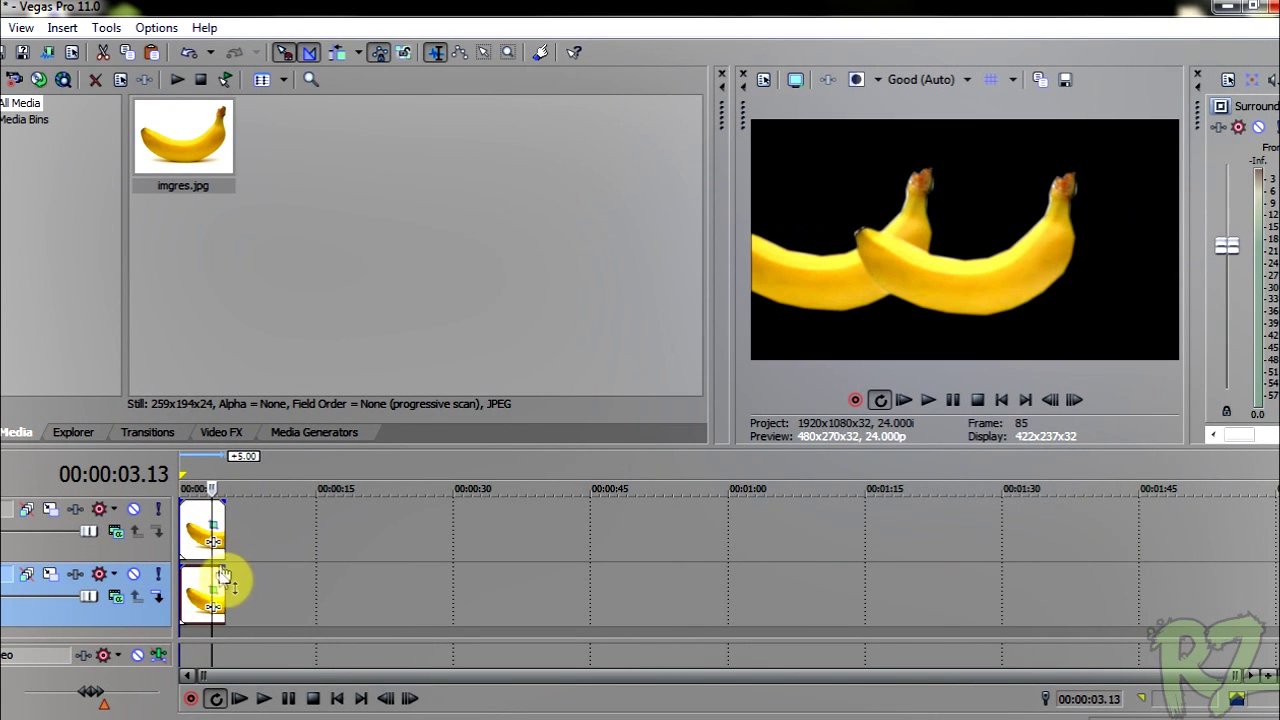
Rotate the copy's Pan/Crop frame about 189° and shift it up-left into a ring.
left_click(213, 603)
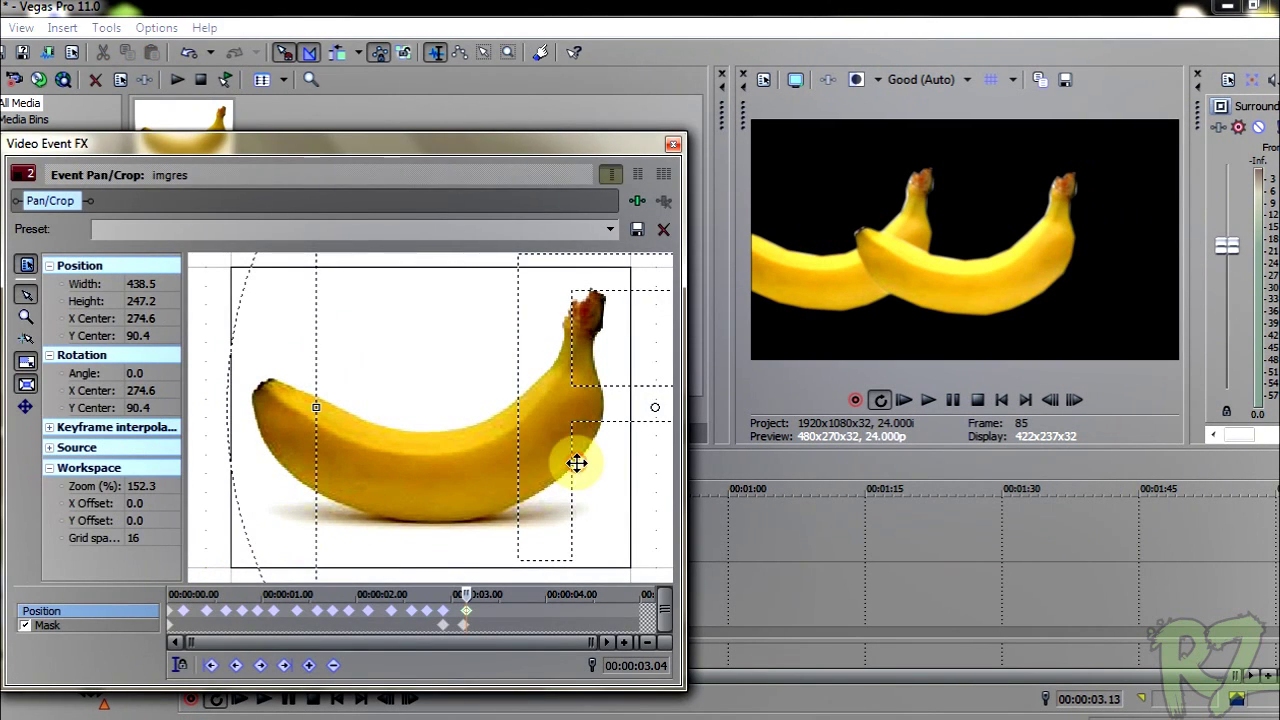
mouse_move(577, 463)
left_mouse_down()
mouse_move(471, 449)
mouse_move(406, 523)
left_mouse_up()
scroll(480, 423, "down", 2)
scroll(480, 316, "down", 3)
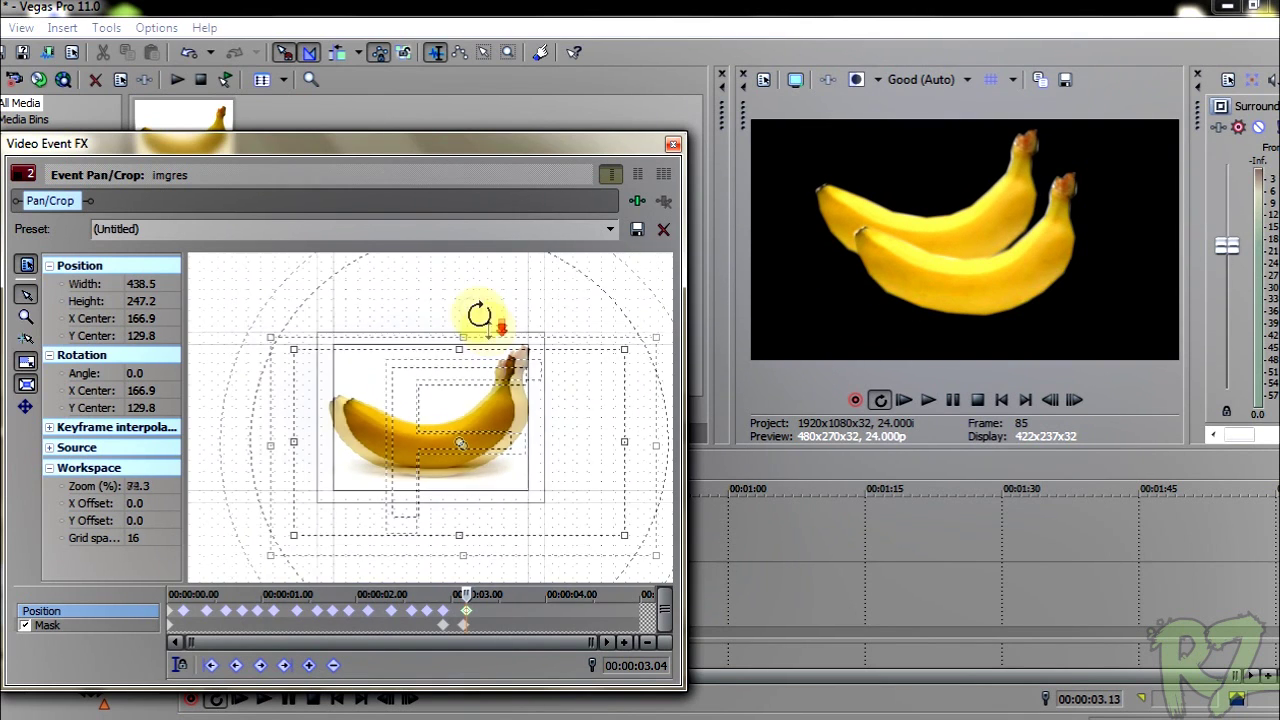
mouse_move(480, 315)
left_mouse_down()
mouse_move(591, 380)
mouse_move(591, 606)
mouse_move(491, 648)
mouse_move(386, 606)
left_mouse_up()
left_click_drag(423, 446, 394, 375)
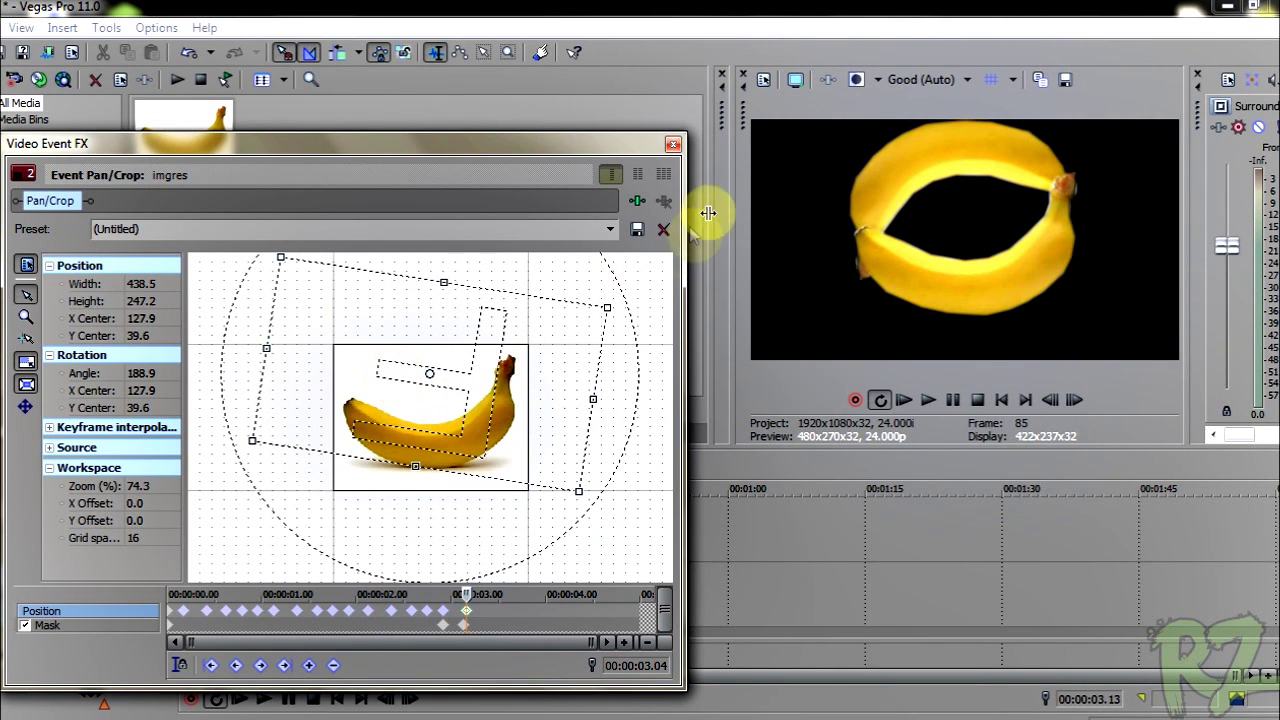
left_click(673, 144)
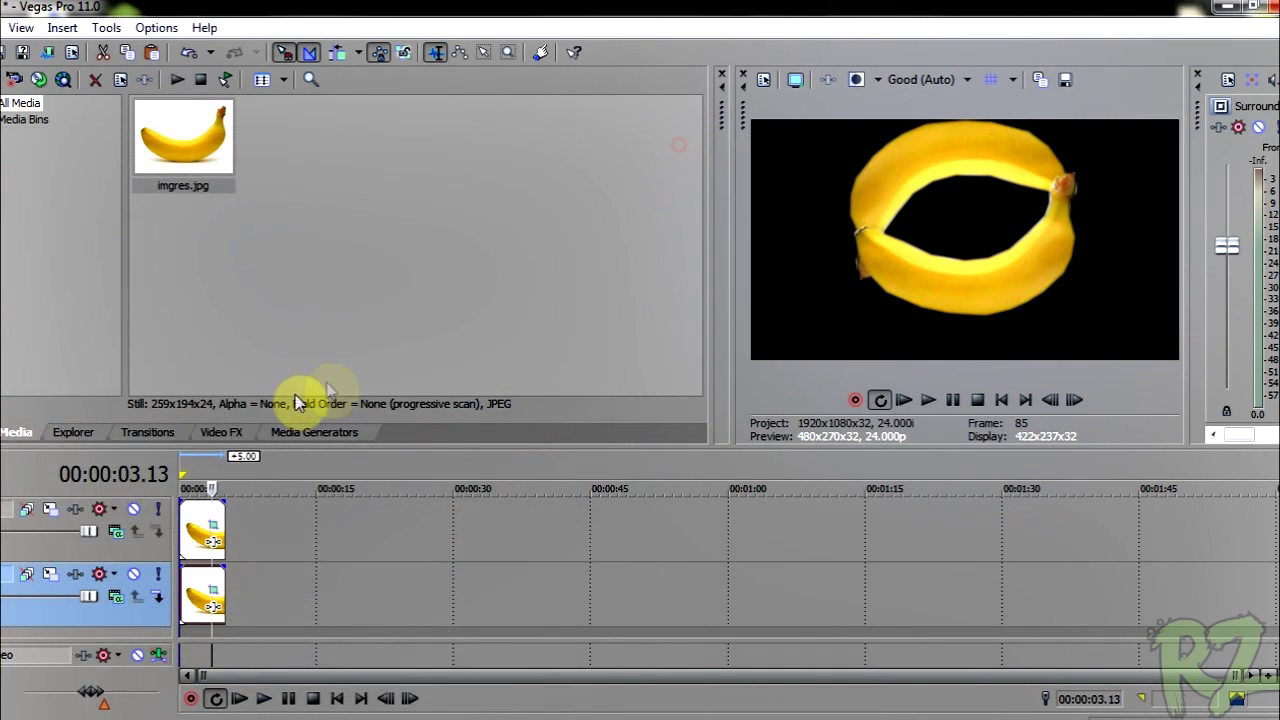
left_click(188, 467)
Play the banana ring animation from the start, then stop to return to 00:00:00.00.
key("space")
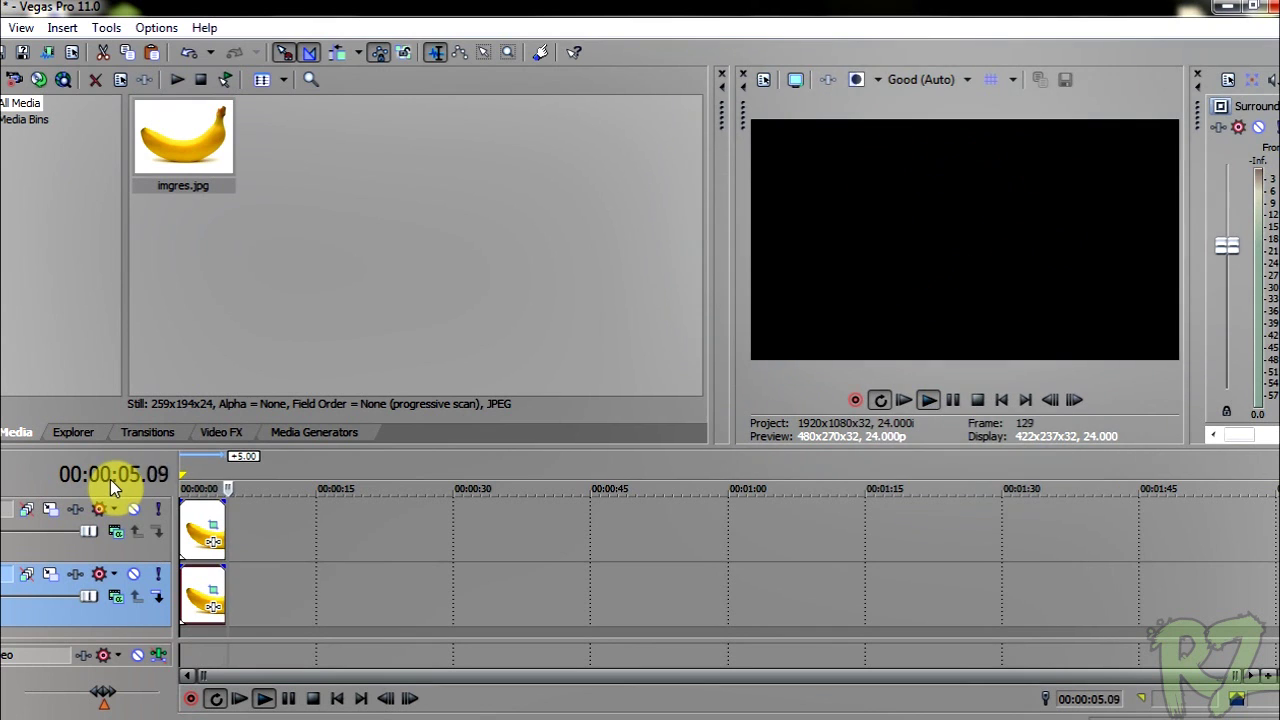
key("space")
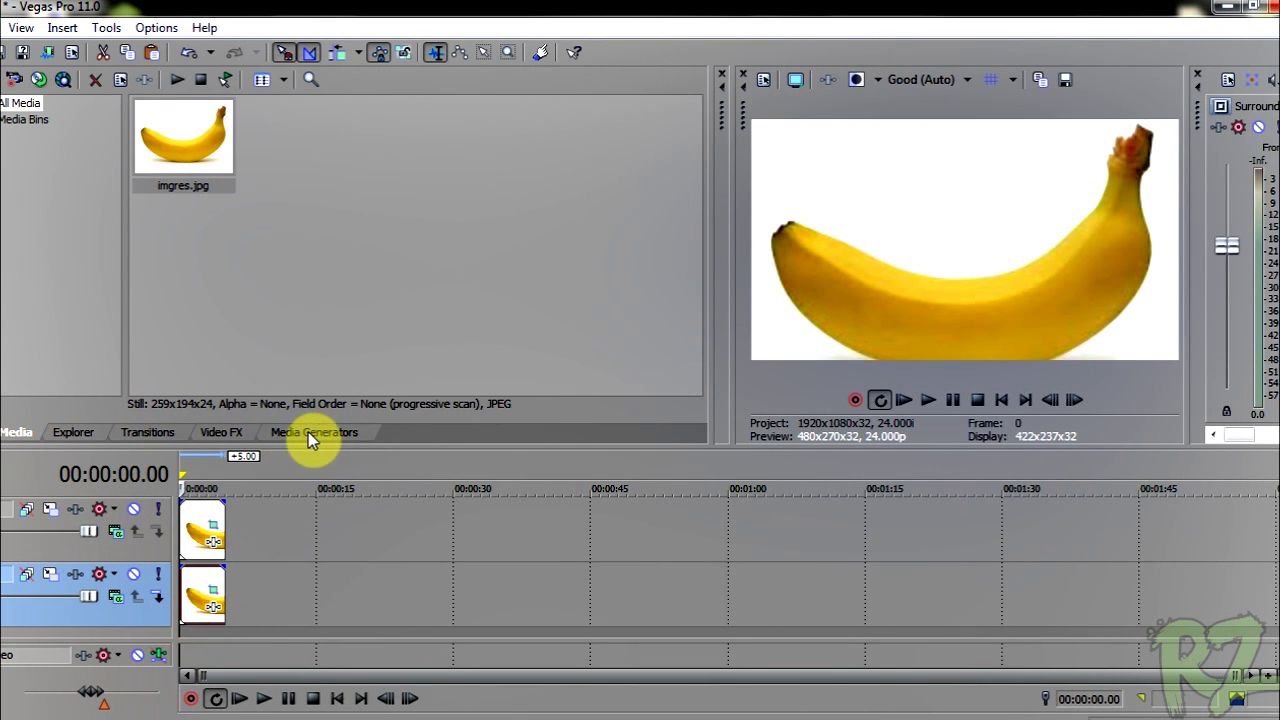
Browse the Explorer, Transitions and Video FX tabs, ending on the Media Generators list.
left_click(78, 434)
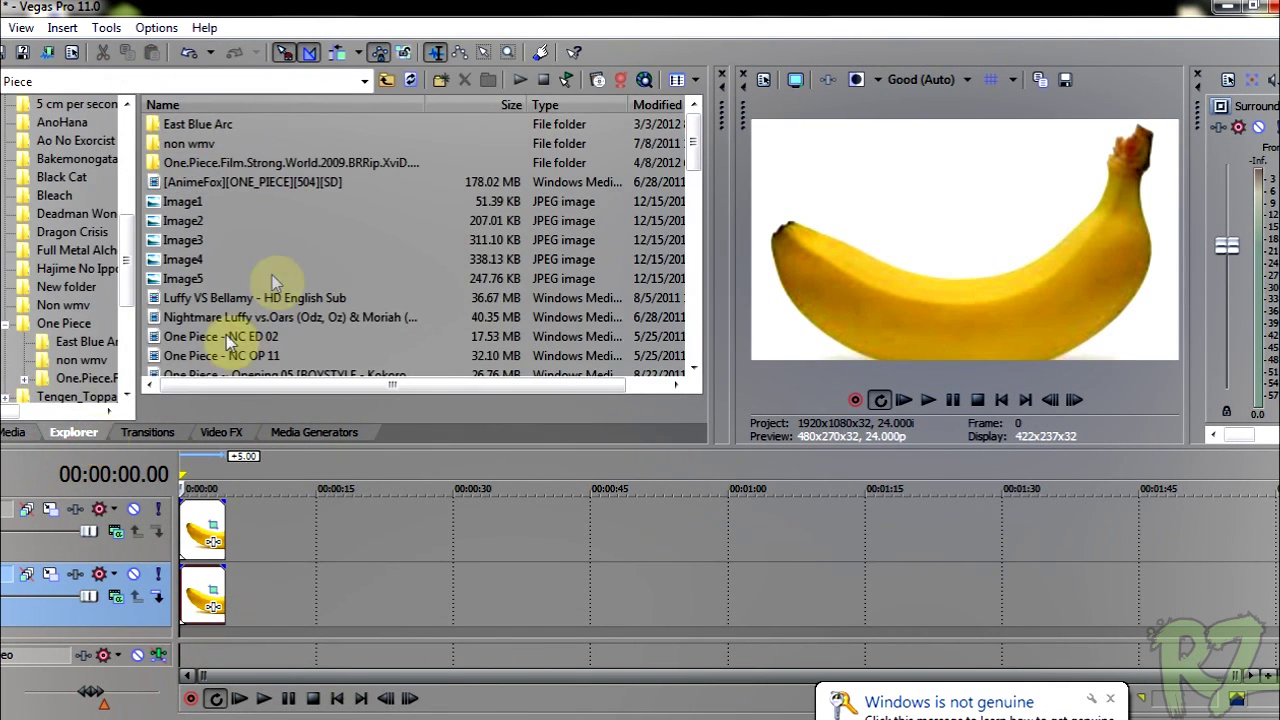
left_click(258, 162)
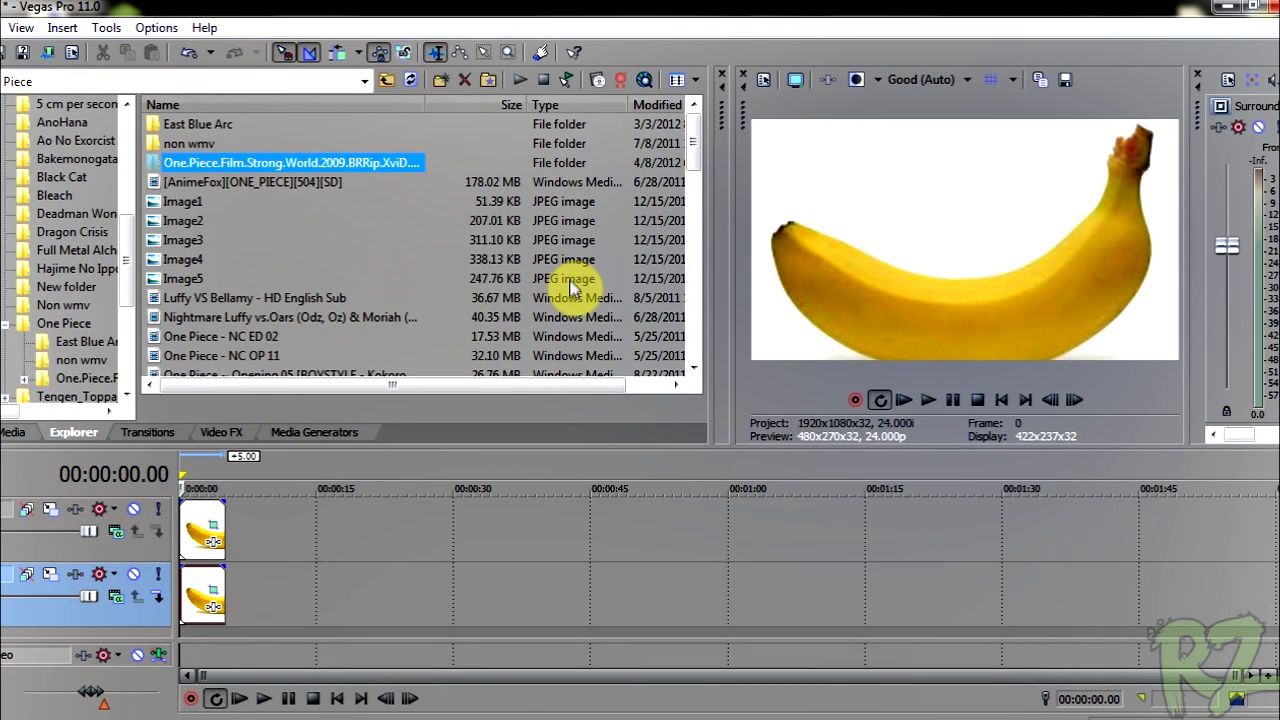
left_click(152, 432)
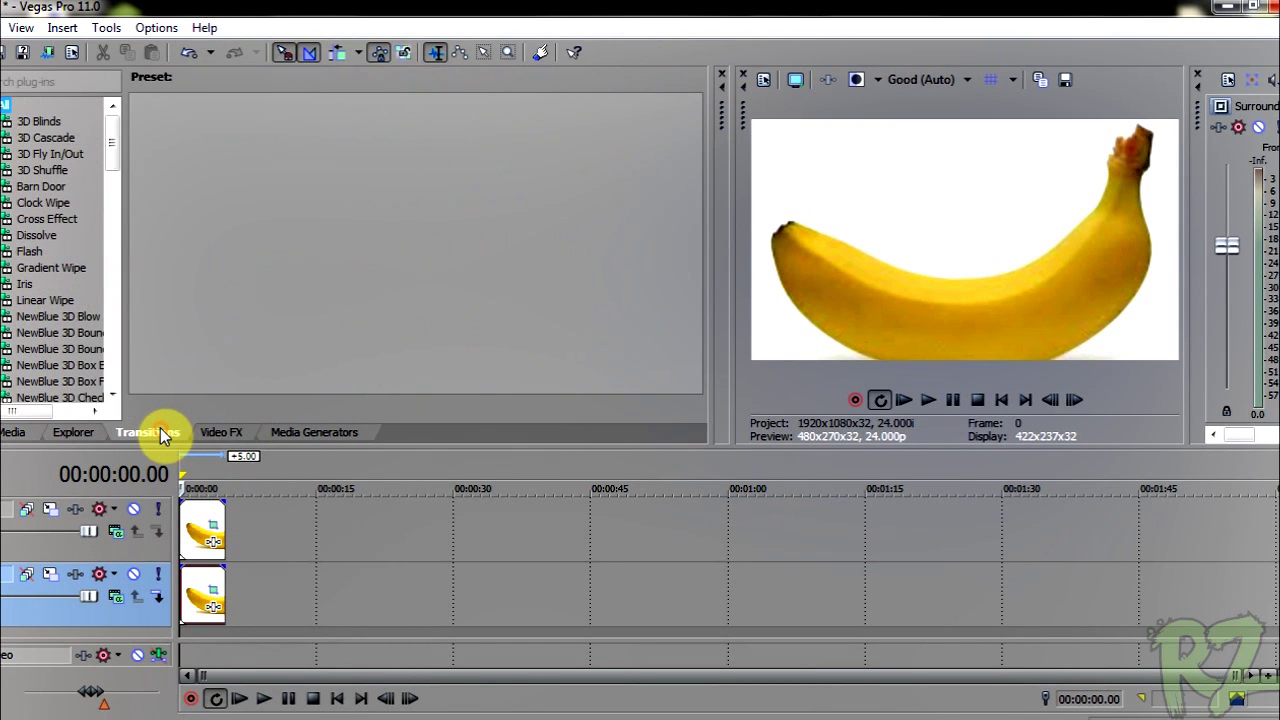
left_click(218, 433)
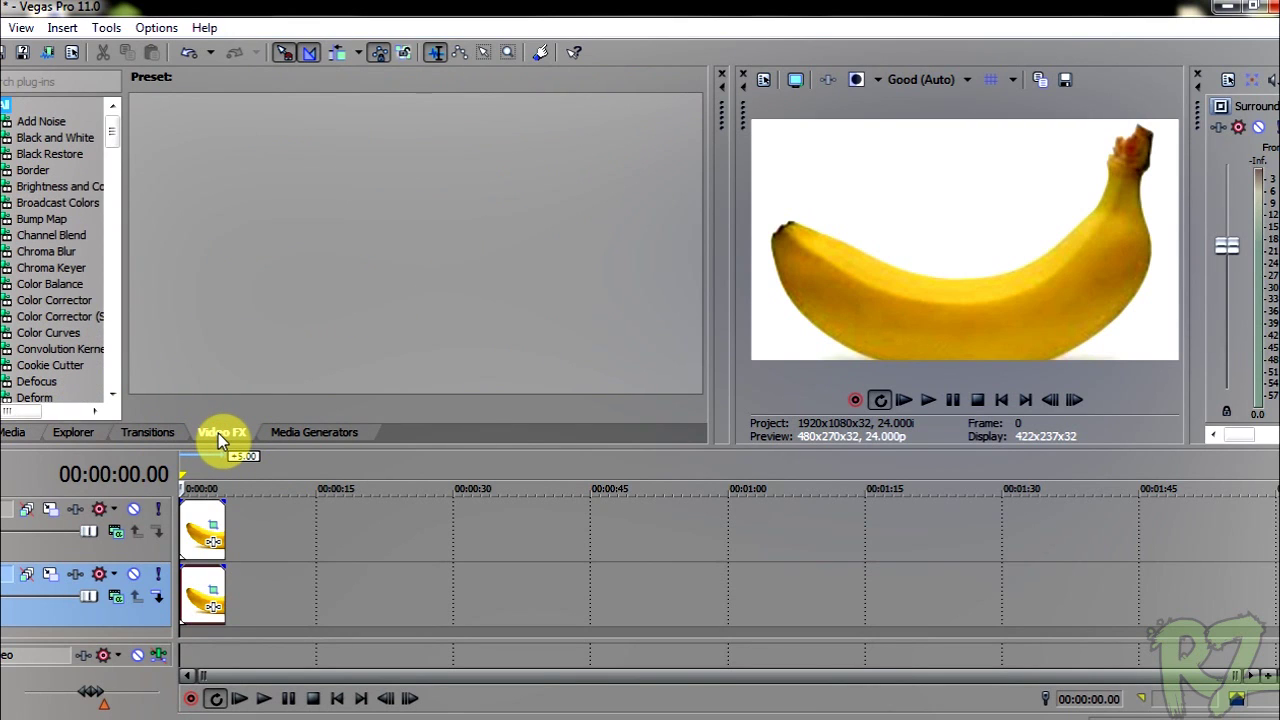
left_click(271, 430)
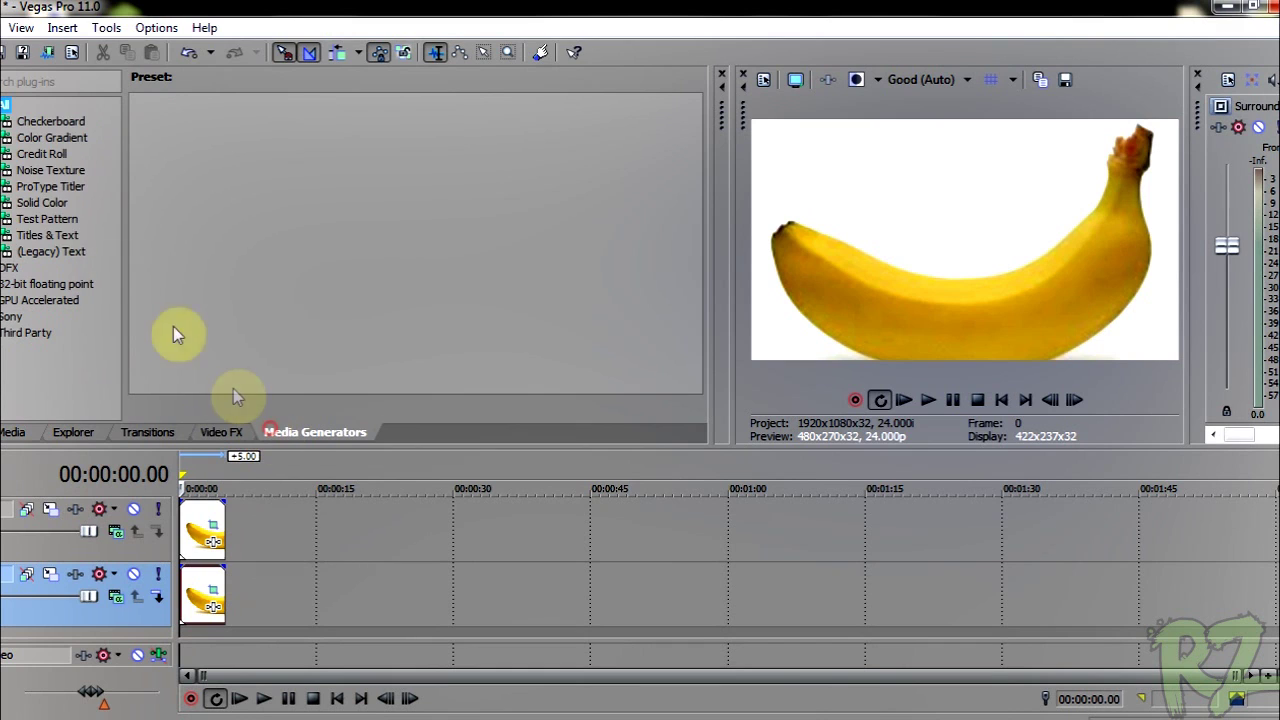
Browse Test Pattern, ProType Titler and Noise Texture presets, then add Puffy Clouds to the timeline.
left_click(50, 219)
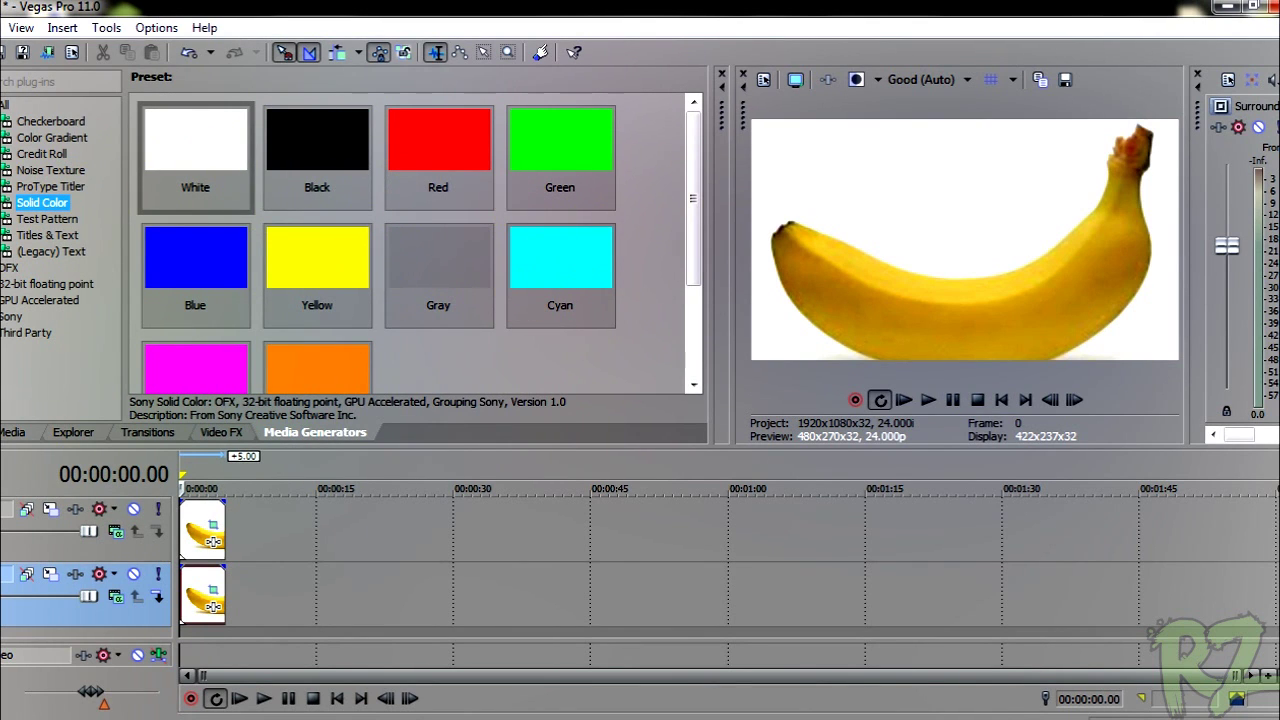
left_click(68, 188)
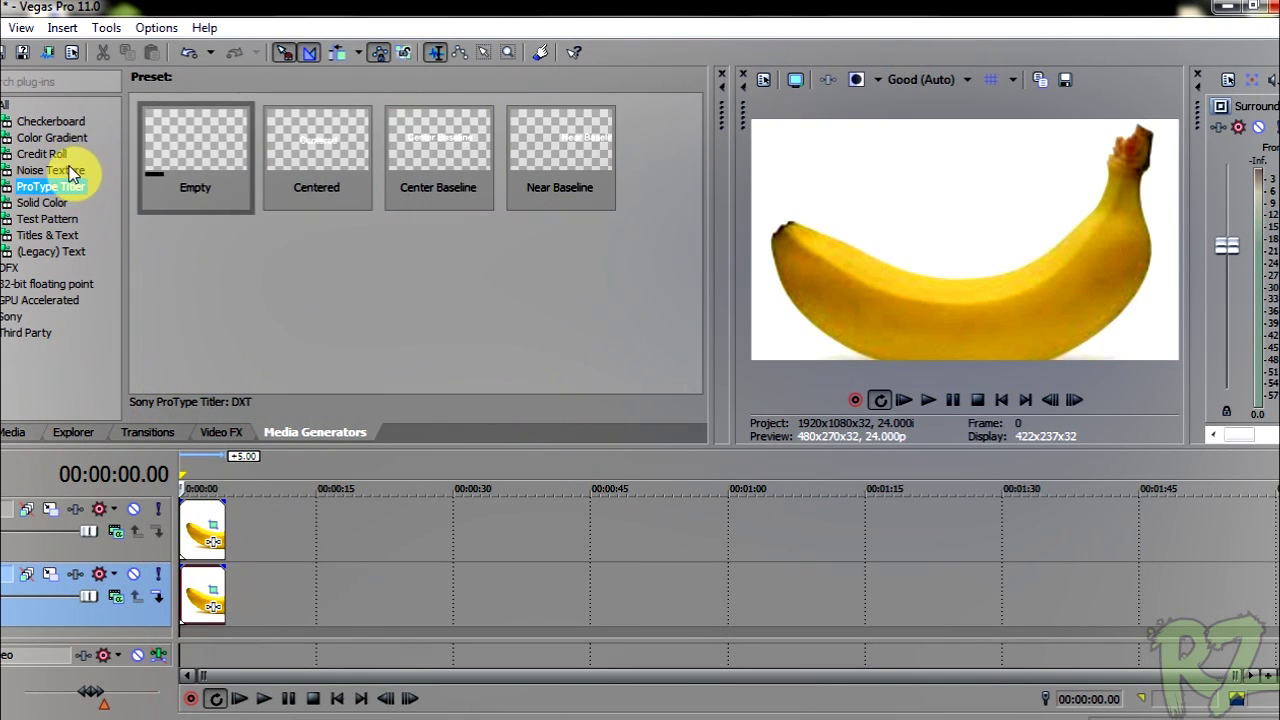
left_click(62, 170)
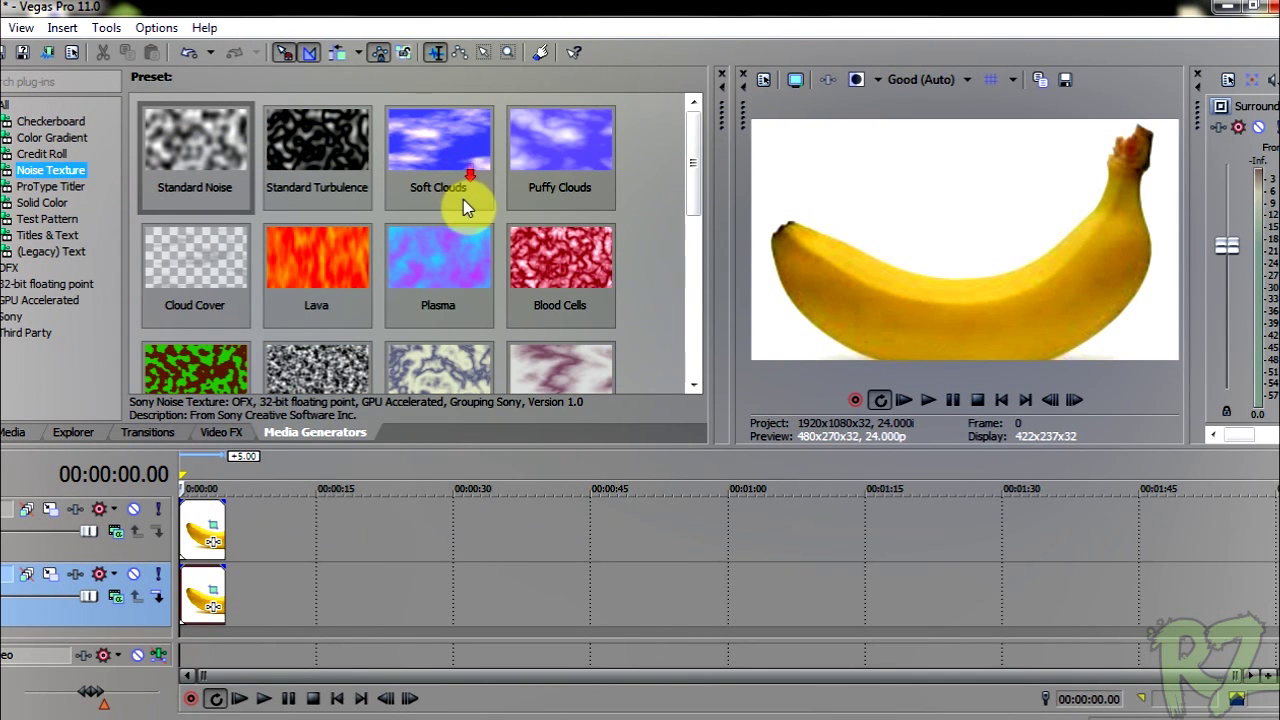
left_click(447, 240)
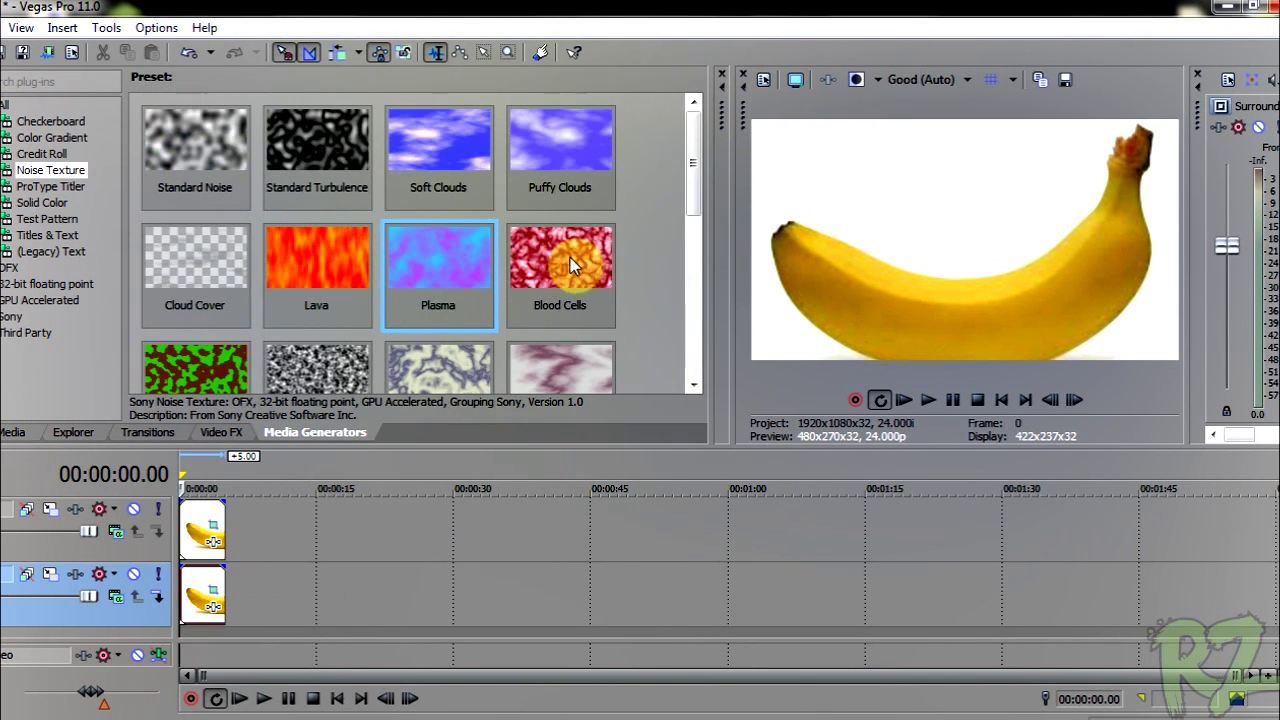
left_click_drag(528, 145, 199, 645)
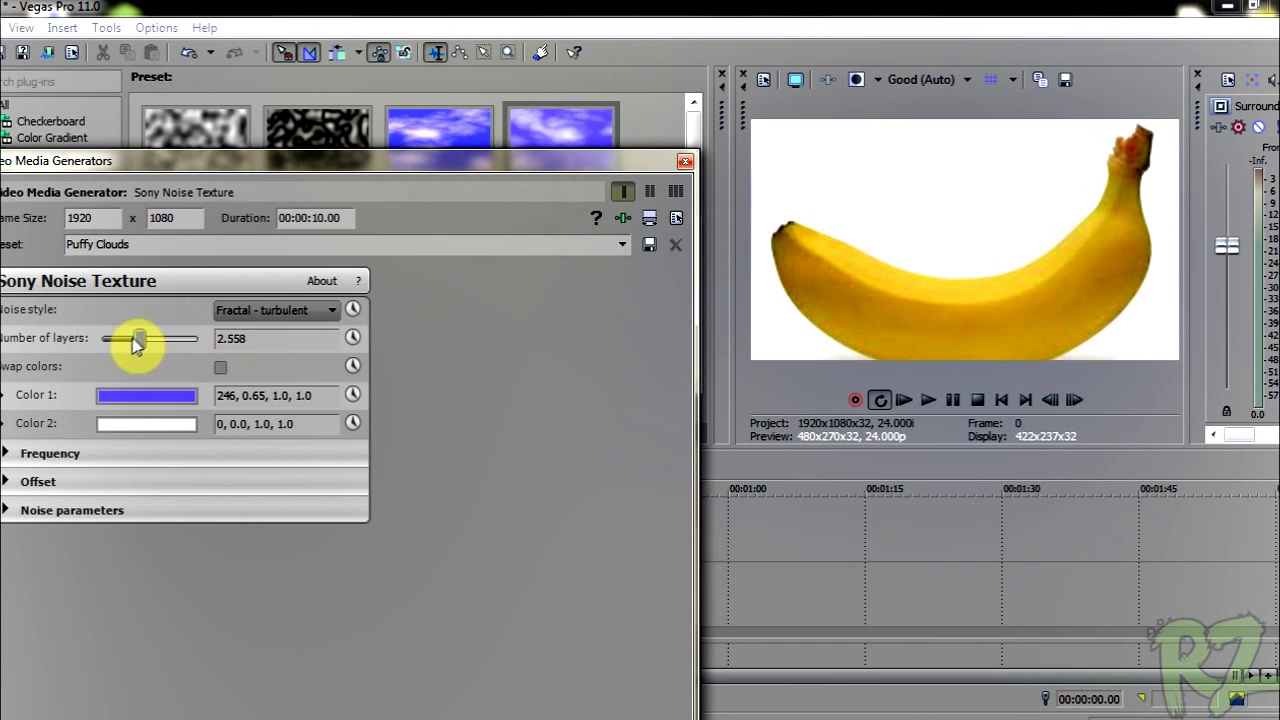
Reduce the clouds to about 2.56 layers, trim the clip to 5 s, and preview playback.
left_click_drag(161, 341, 129, 340)
left_click(685, 161)
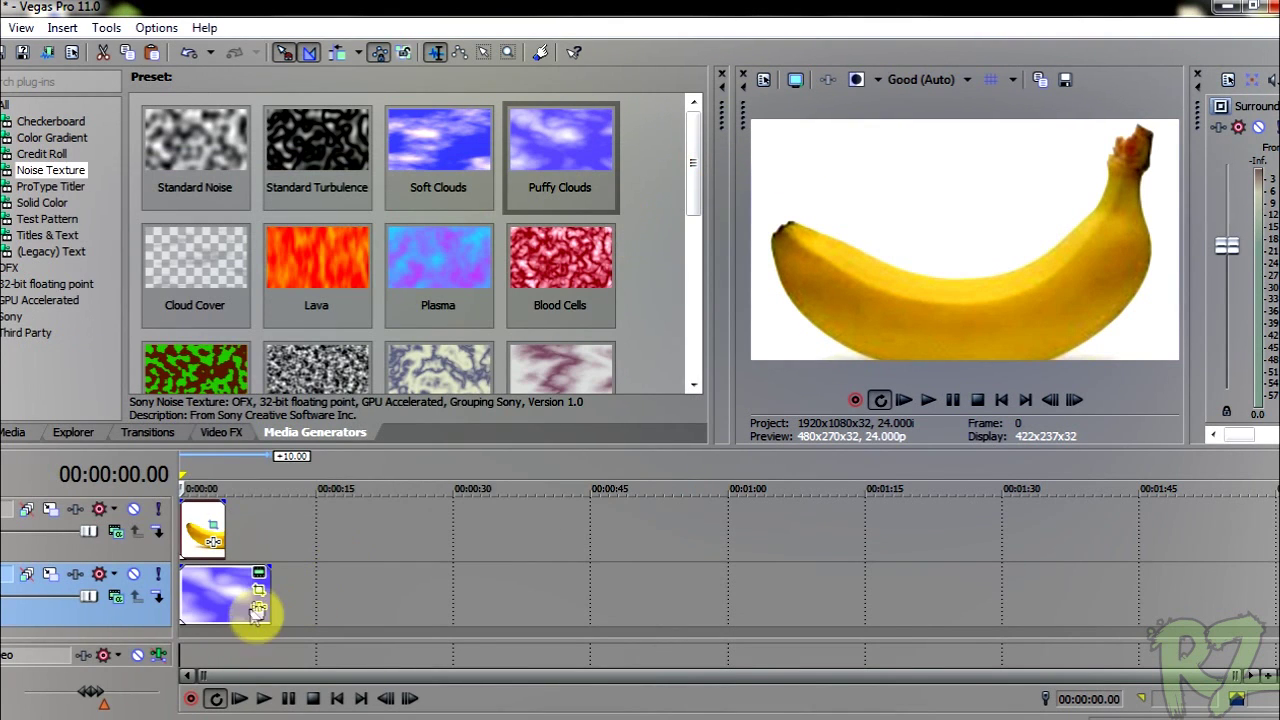
left_click_drag(270, 584, 218, 587)
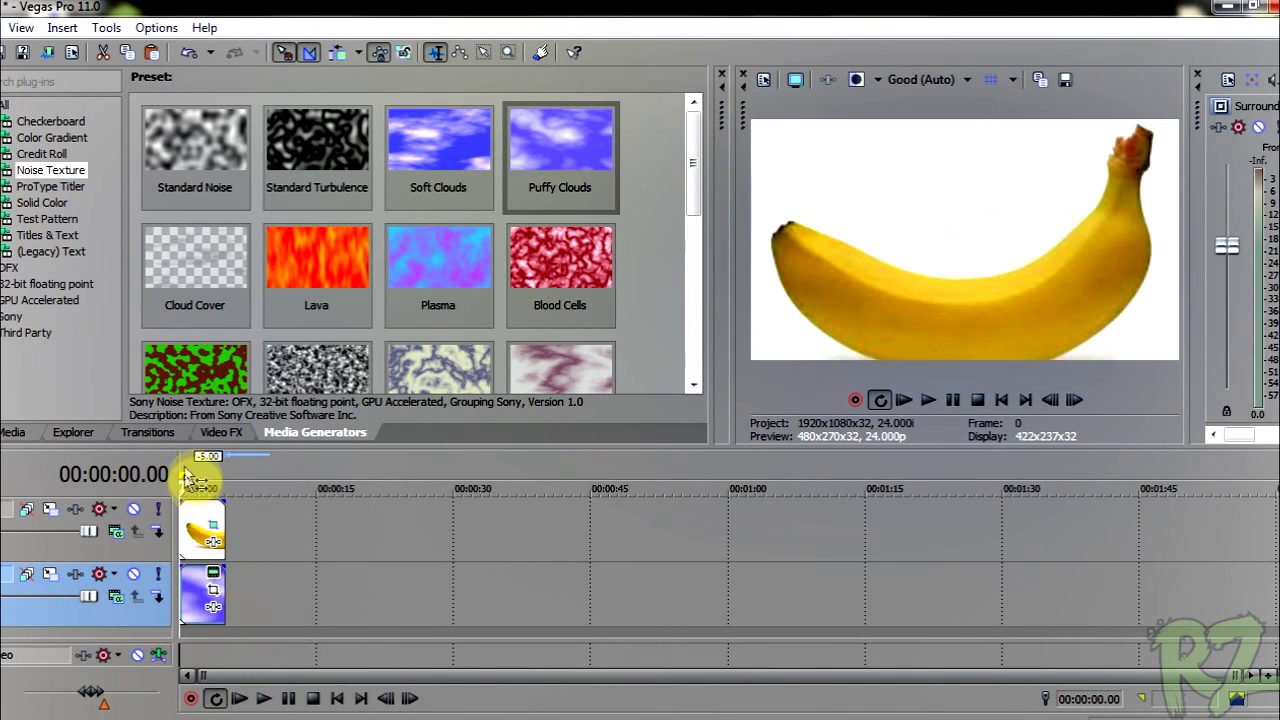
key("space")
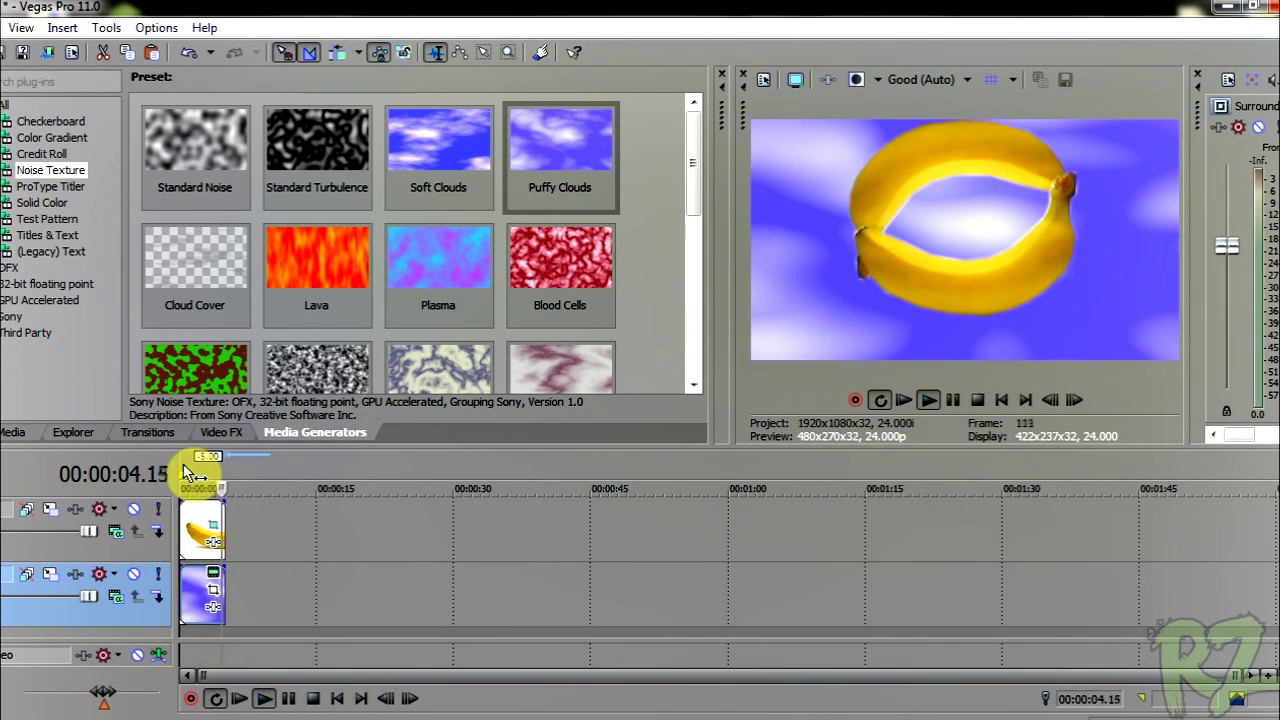
left_click(287, 698)
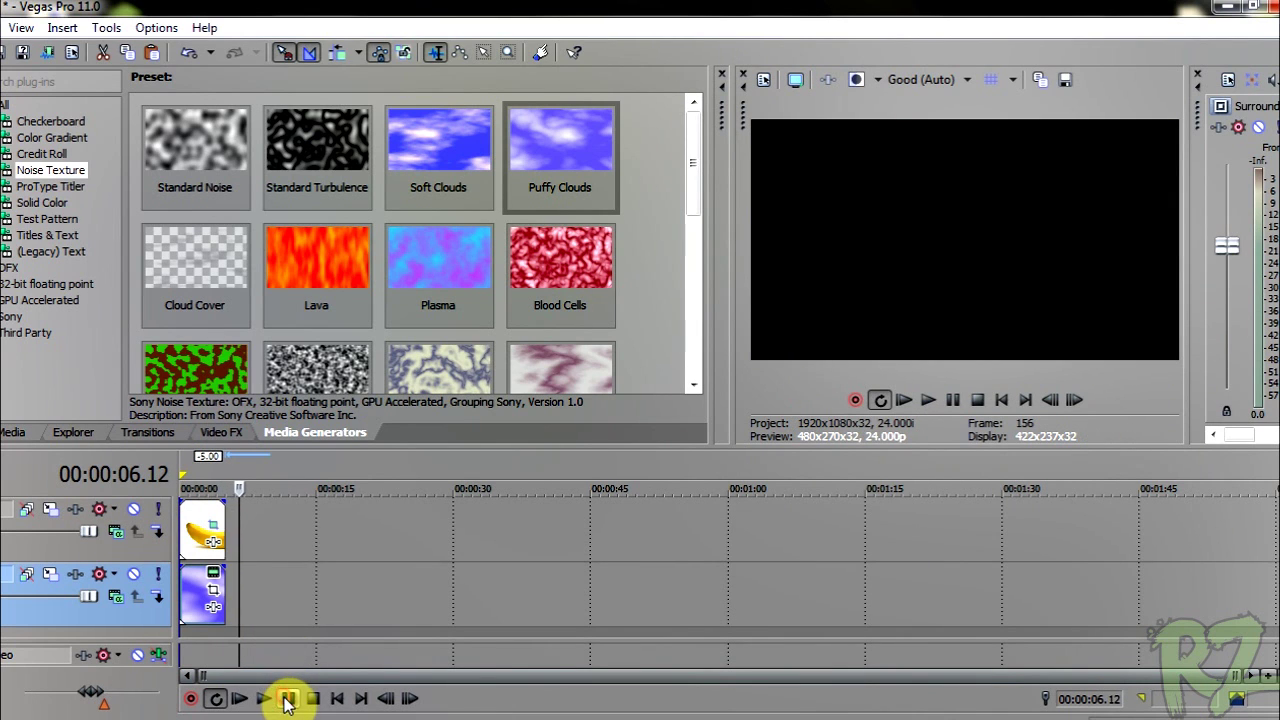
Move to 00:00:03.00 and bring up the banana event's Pan/Crop settings.
left_click(207, 488)
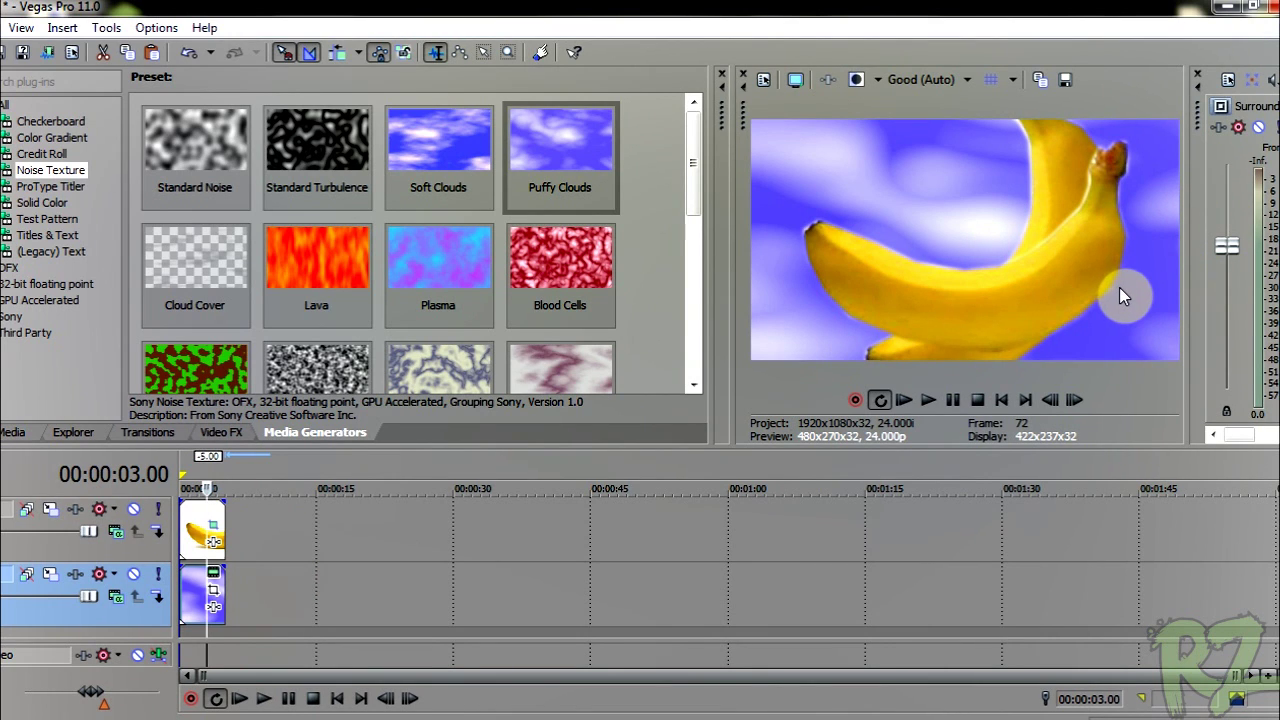
left_click(212, 525)
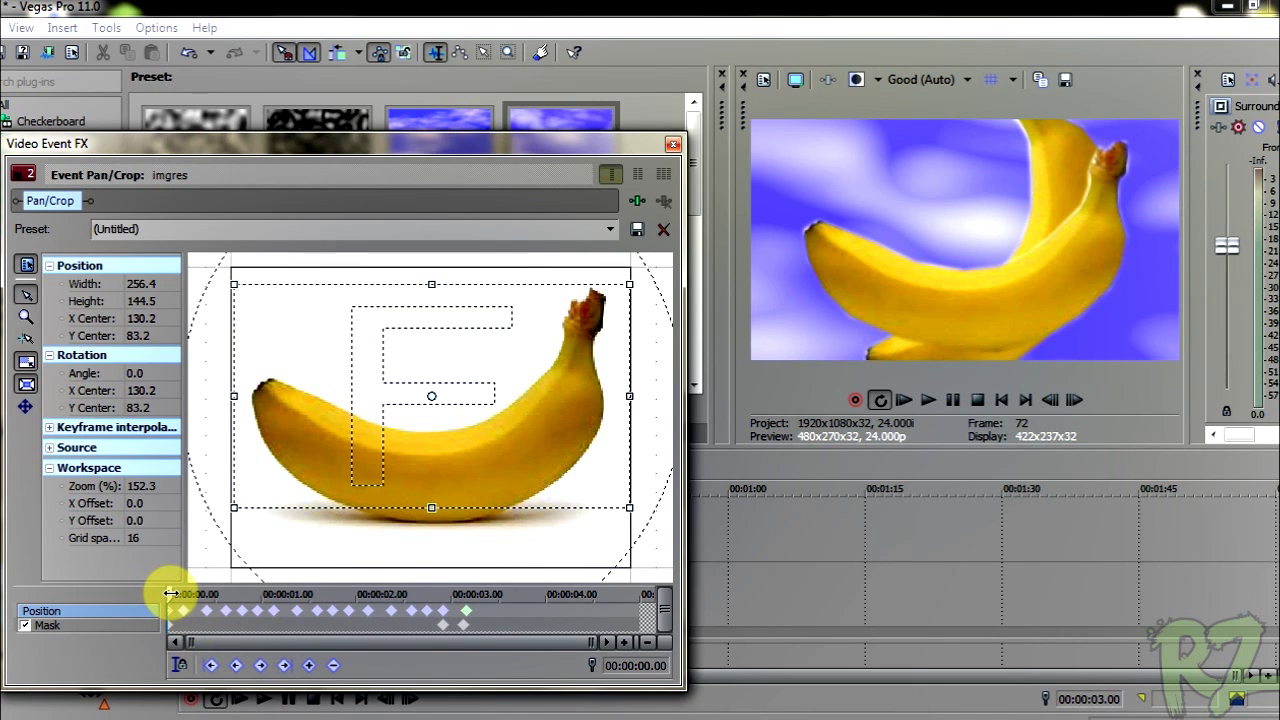
Scrub the banana's Pan/Crop keyframes to about 3.05, inspect its mask outline, then close.
key("Right")
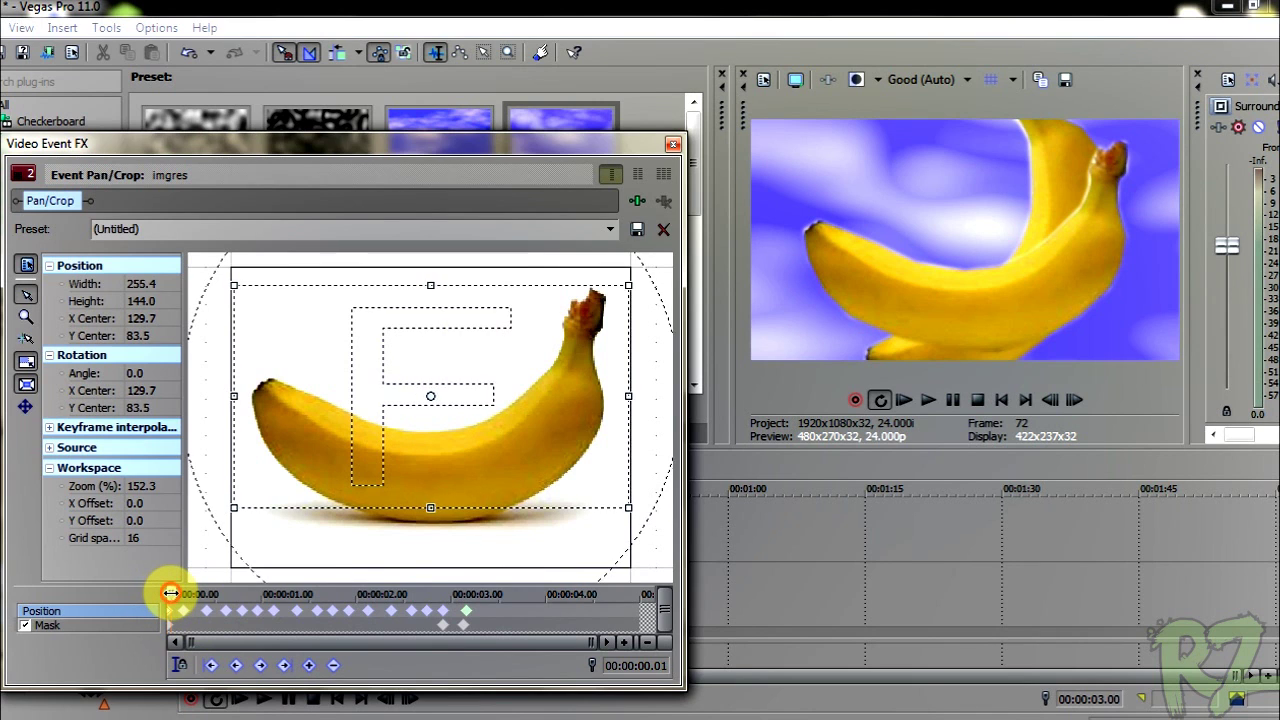
left_click_drag(171, 593, 469, 599)
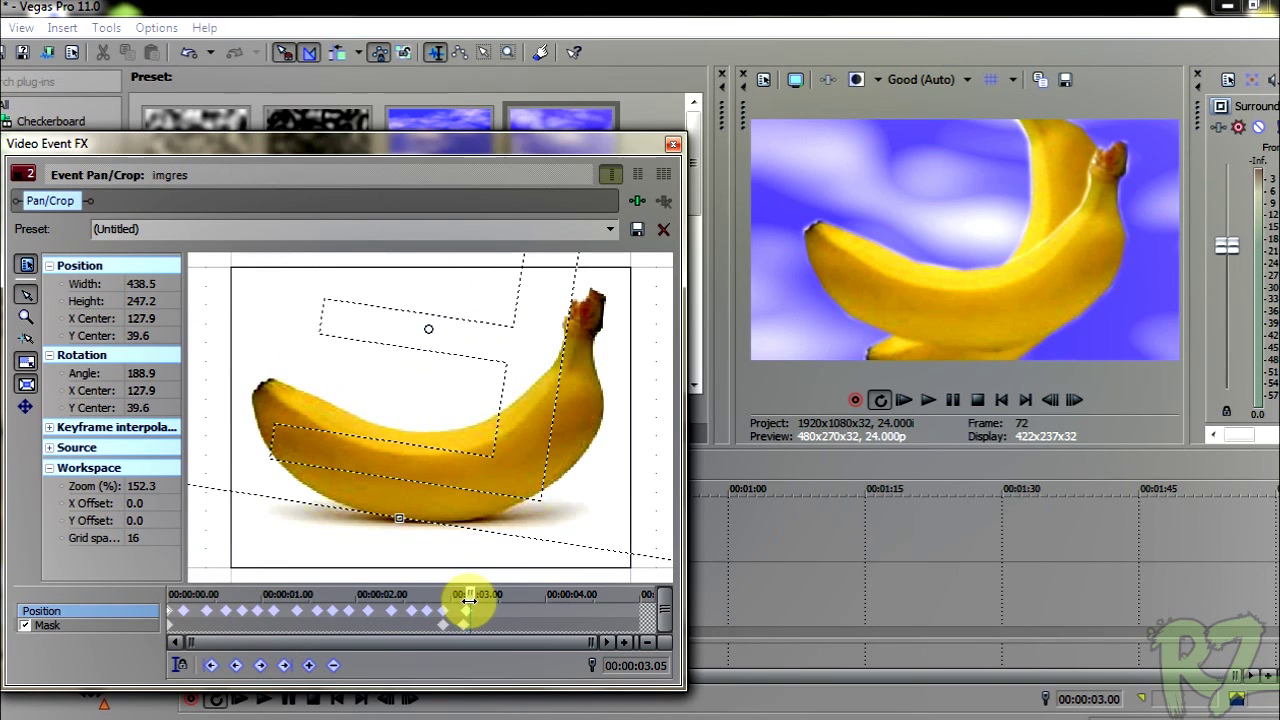
left_click(49, 625)
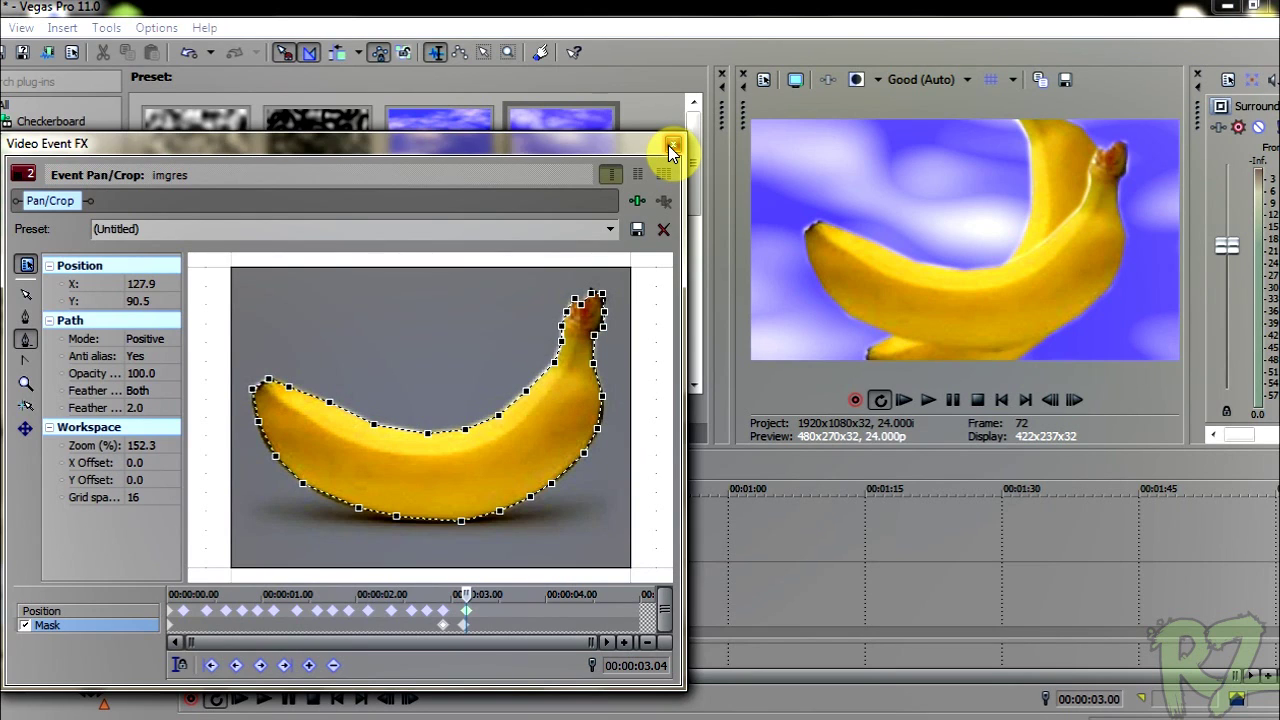
left_click(672, 150)
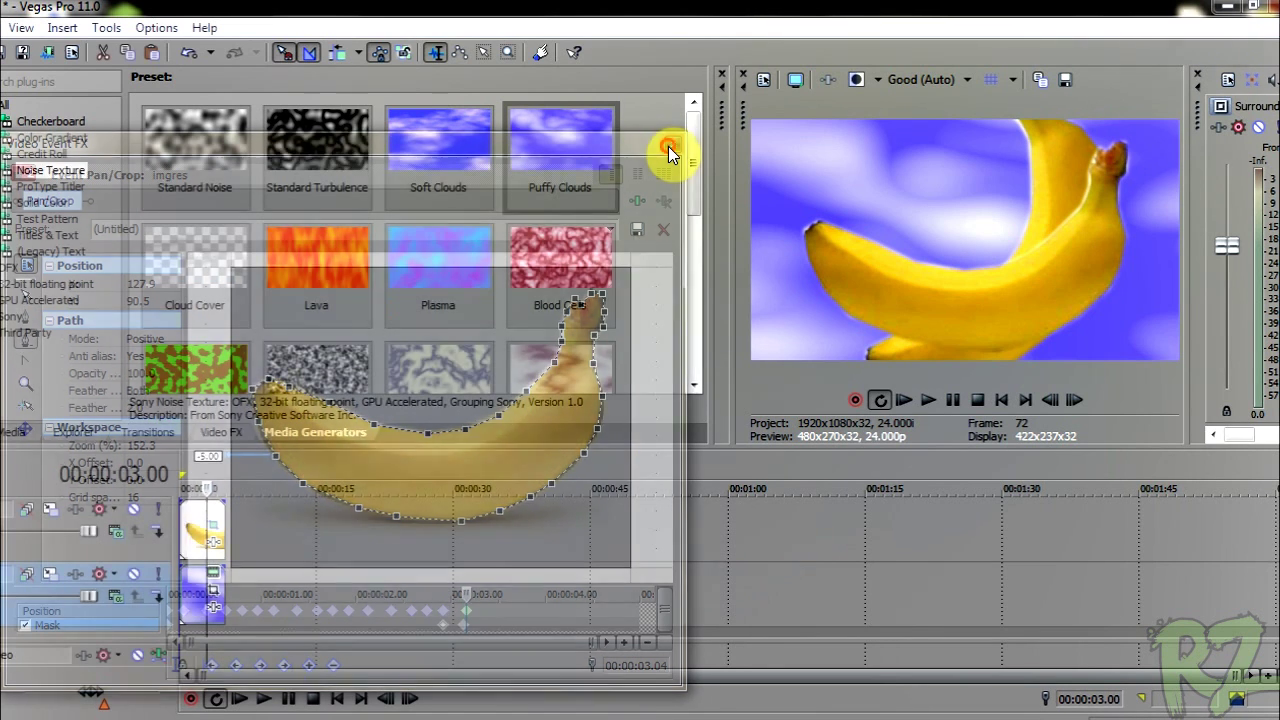